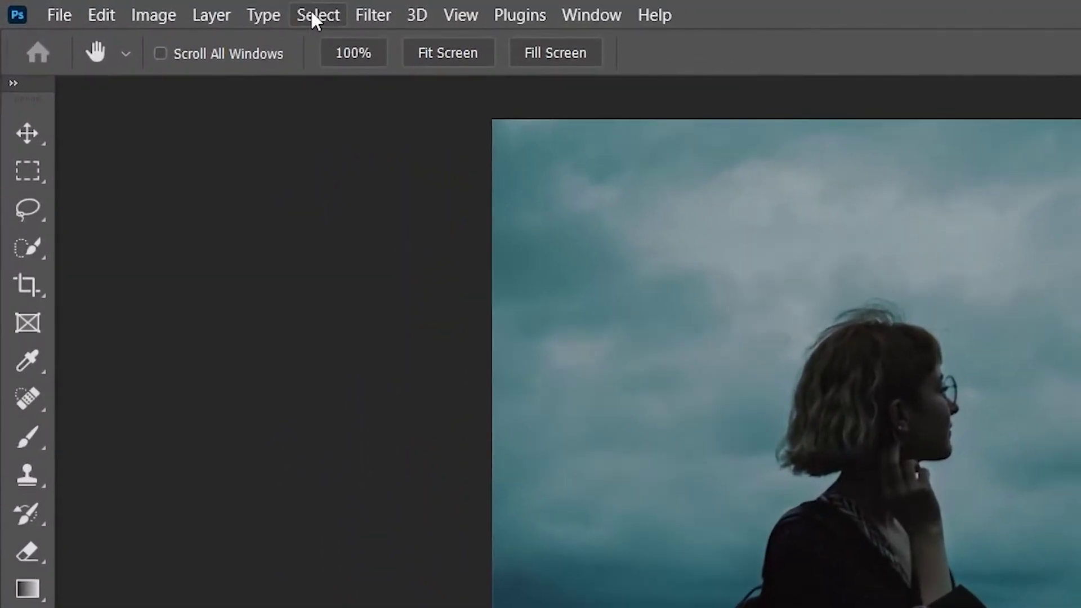
# - Select the woman automatically with Select Subject and check the selection as a Quick Mask overlay
pyautogui.click(165, 7)
pyautogui.click(389, 335)
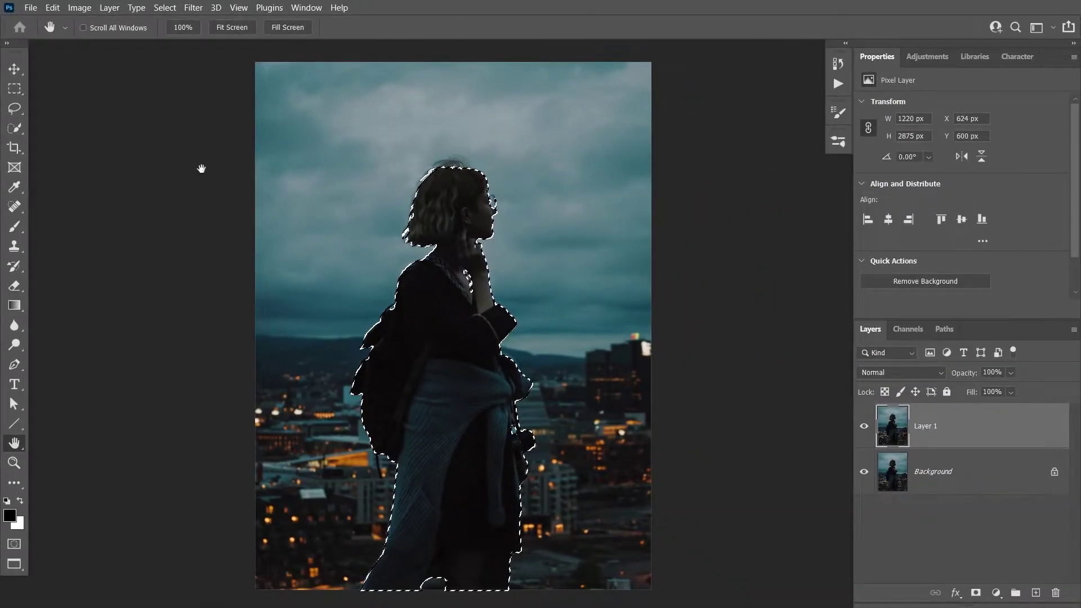
pyautogui.press('q')
pyautogui.press('q')
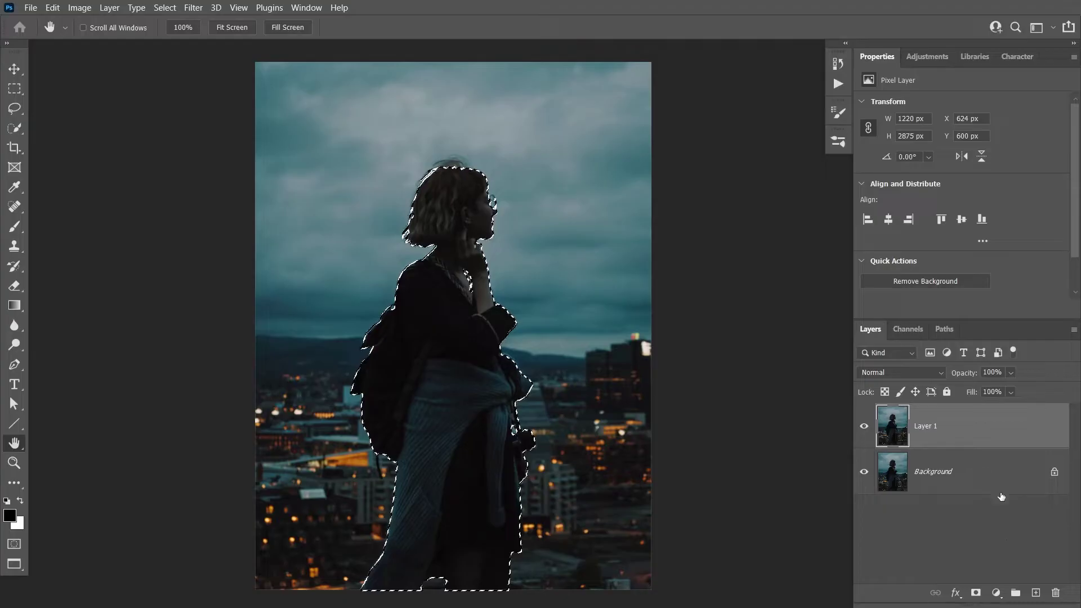
# - Add a layer mask to Layer 1 from the active selection and check the mask on its own
pyautogui.click(975, 593)
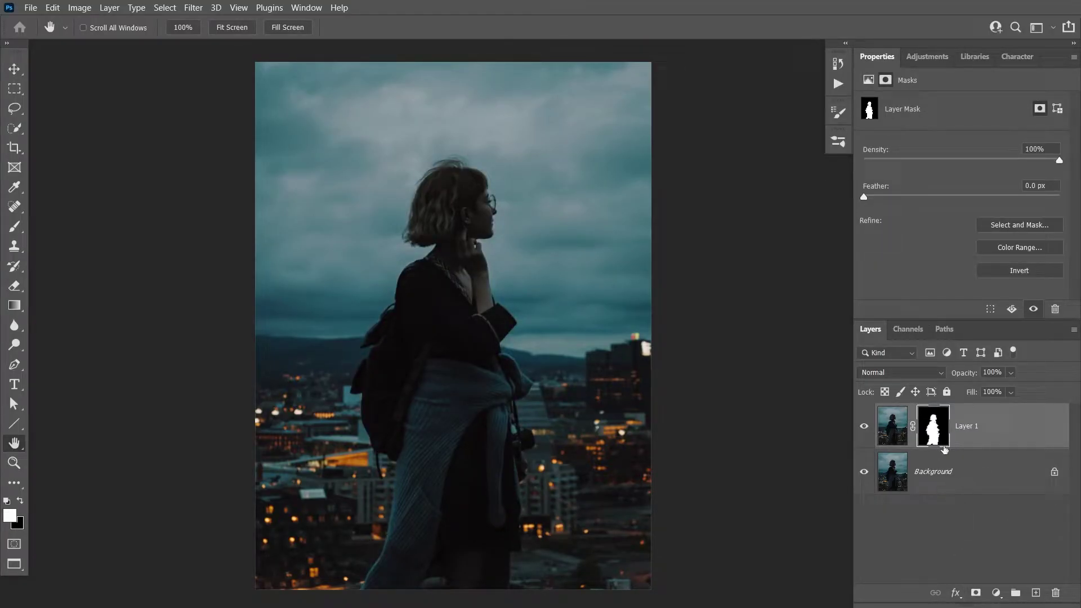
pyautogui.keyDown('alt'); pyautogui.click(933, 420); pyautogui.keyUp('alt')
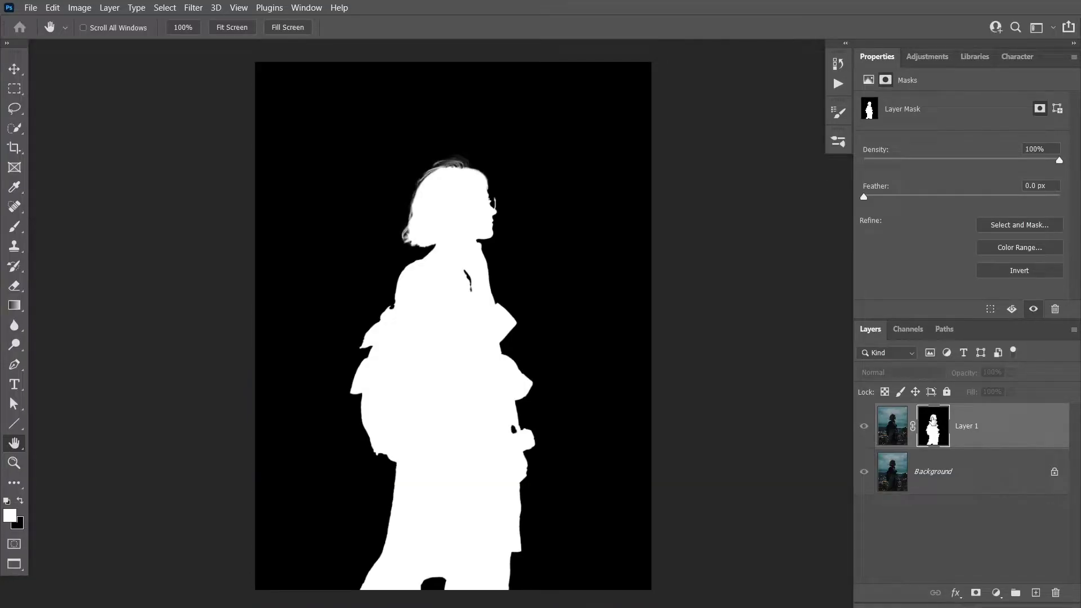
pyautogui.keyDown('alt'); pyautogui.click(933, 420); pyautogui.keyUp('alt')
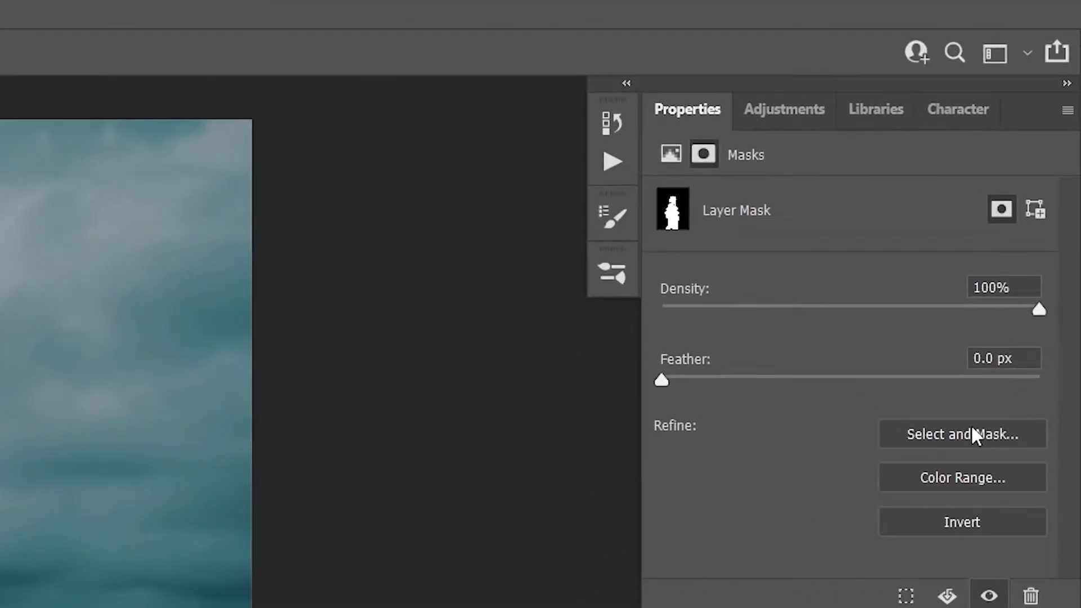
# - Open the layer mask in Select and Mask with the Overlay view and set the overlay opacity to 65%
pyautogui.click(972, 432)
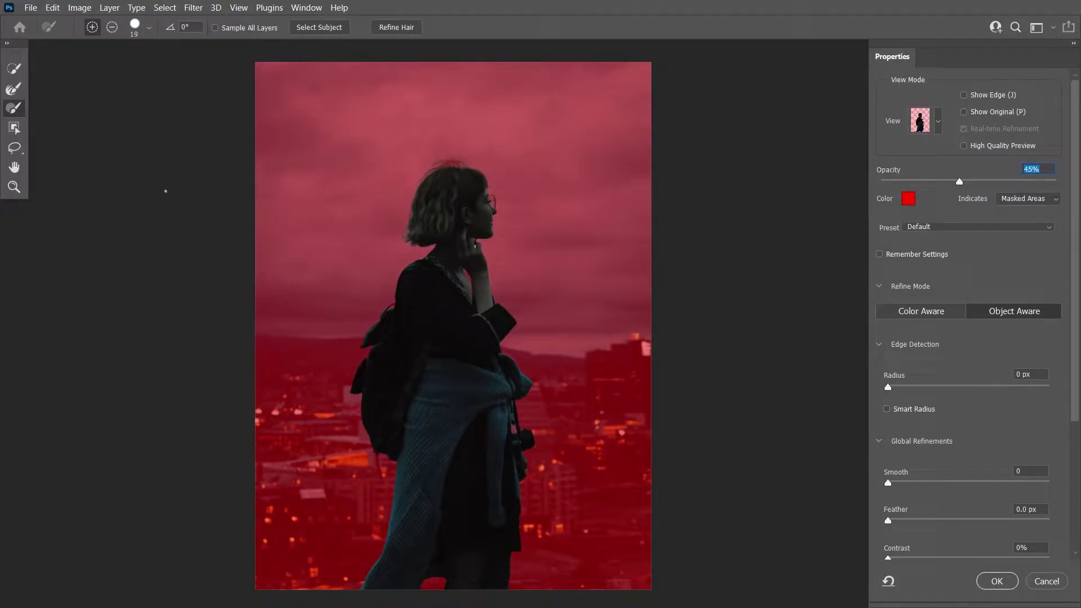
pyautogui.click(931, 129)
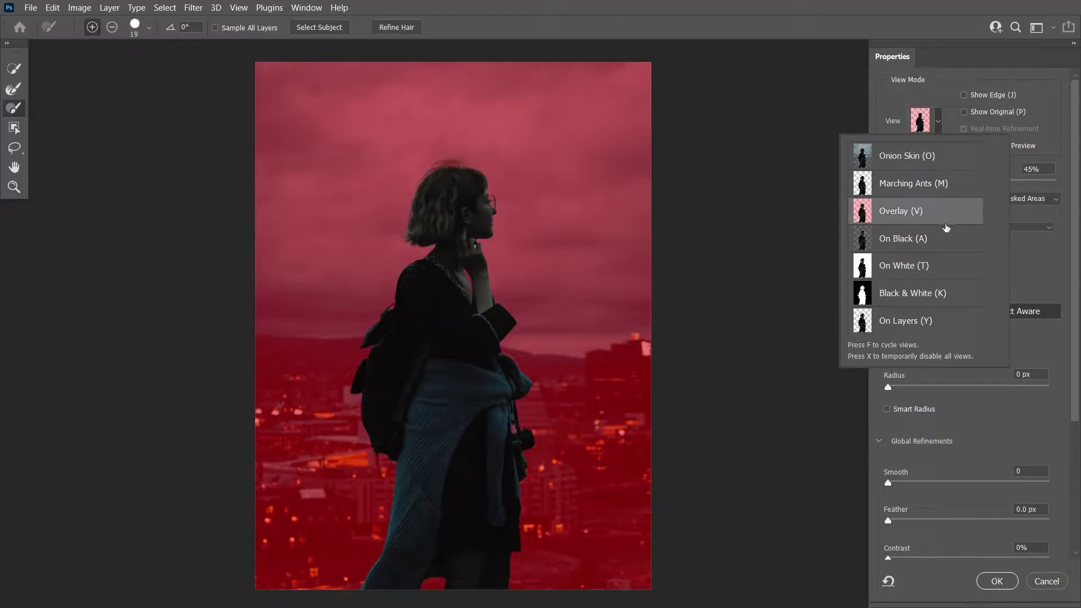
pyautogui.click(931, 95)
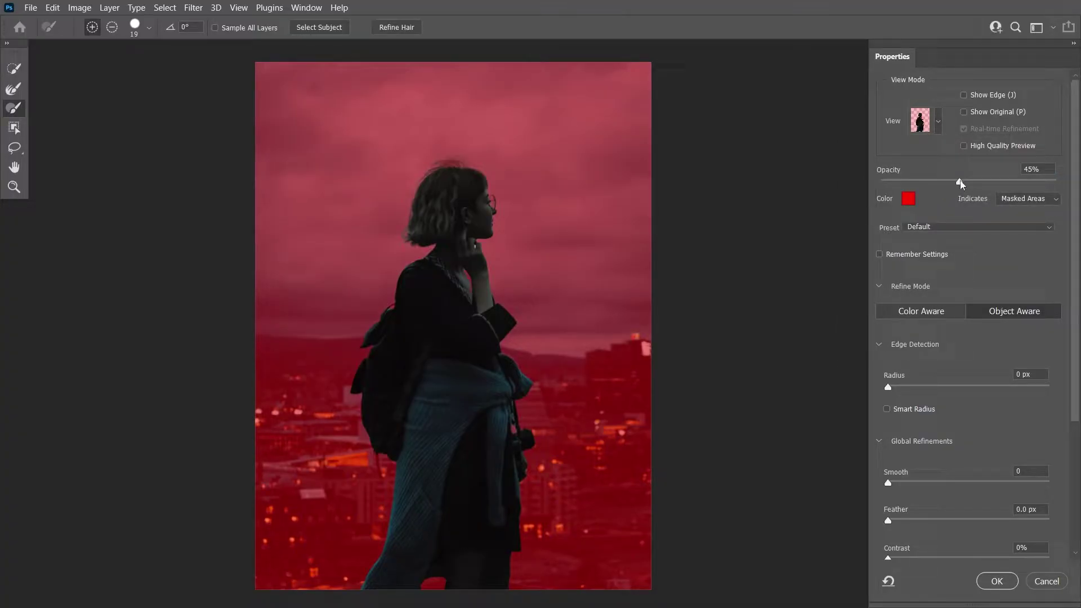
pyautogui.moveTo(961, 184); pyautogui.dragTo(984, 185)
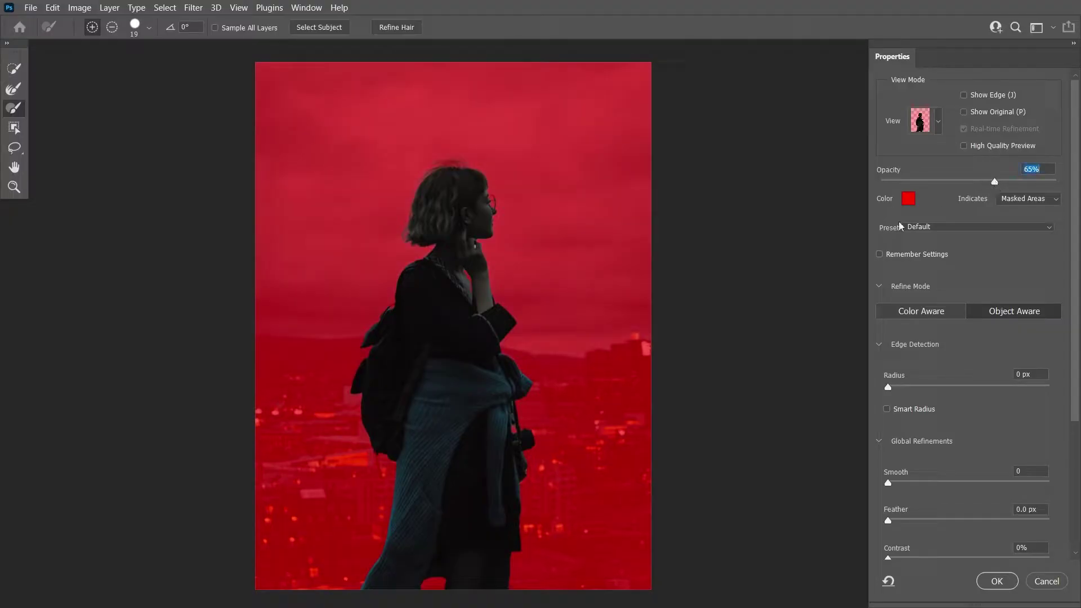
# - Refine the woman's hair outline with the Refine Edge Brush at a size of about 110
pyautogui.click(13, 90)
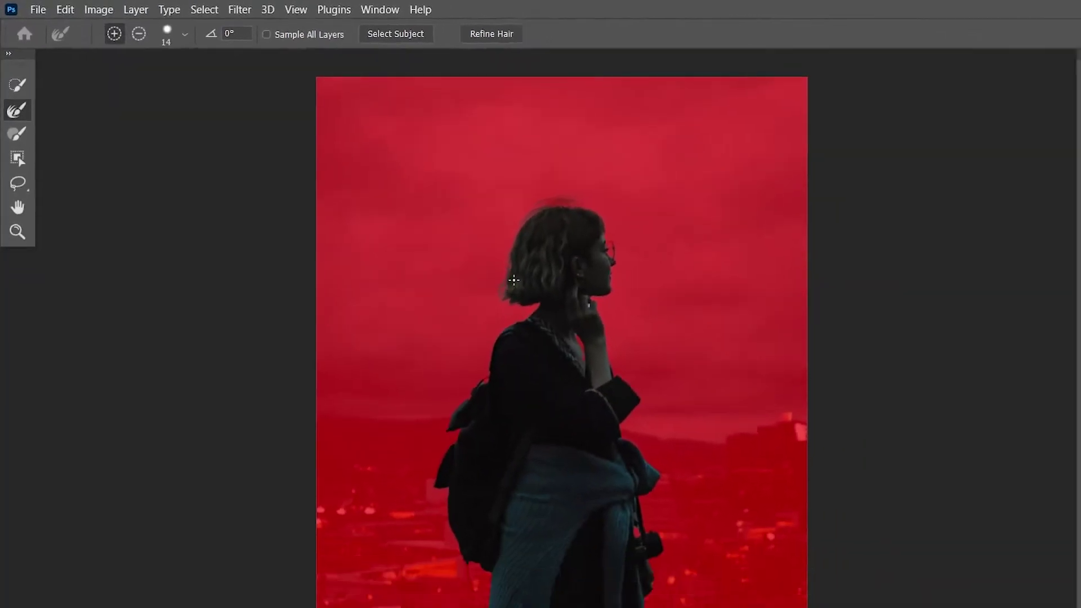
pyautogui.scroll(3, 811, 341)
pyautogui.keyDown('alt'); pyautogui.rightClick(904, 314); pyautogui.keyUp('alt')
pyautogui.moveTo(467, 164)
pyautogui.mouseDown()
pyautogui.moveTo(495, 157)
pyautogui.moveTo(465, 152)
pyautogui.moveTo(475, 155)
pyautogui.moveTo(431, 169)
pyautogui.moveTo(406, 304)
pyautogui.mouseUp()
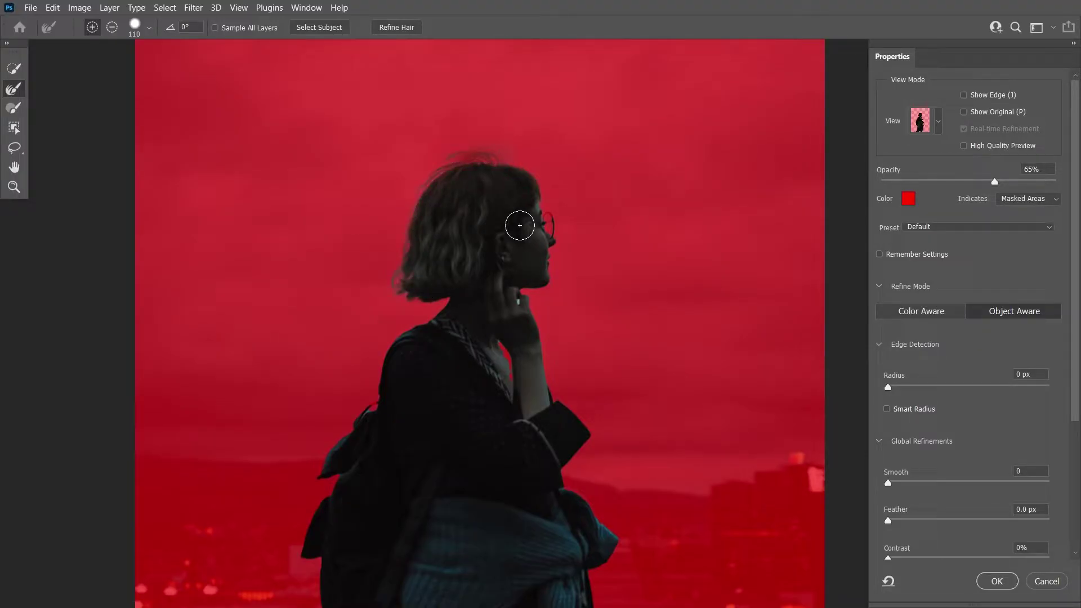
# - Refine the edges around the glasses and the raised fingers with the Refine Edge Brush at size 50
pyautogui.scroll(4, 569, 234)
pyautogui.press('[')
pyautogui.press('[')
pyautogui.press('[')
pyautogui.press('[')
pyautogui.press('[')
pyautogui.press('[')
pyautogui.moveTo(540, 225)
pyautogui.mouseDown()
pyautogui.moveTo(553, 224)
pyautogui.moveTo(546, 215)
pyautogui.moveTo(558, 269)
pyautogui.mouseUp()
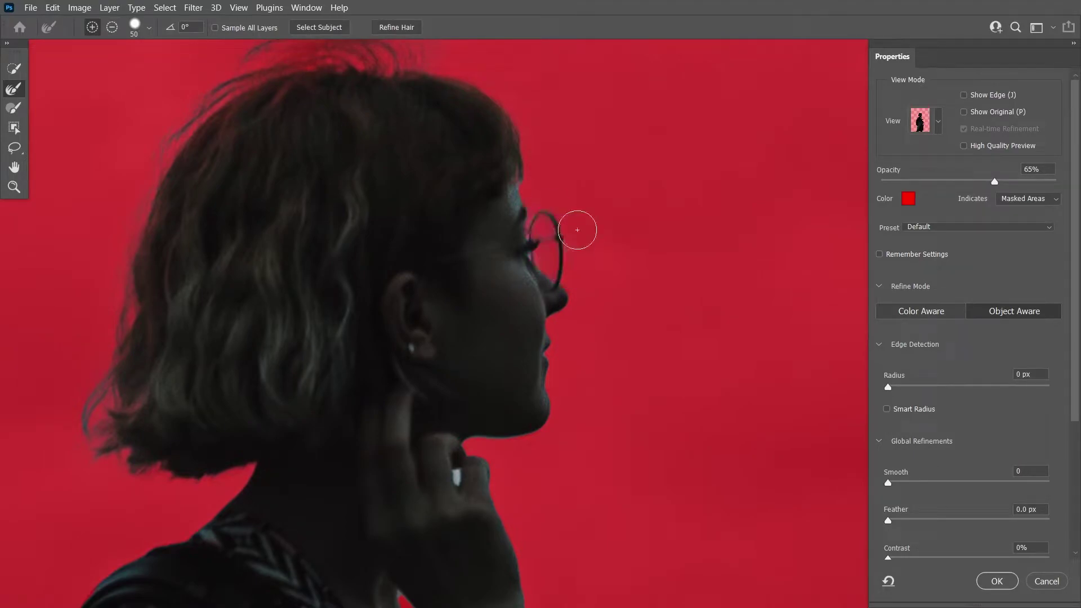
pyautogui.moveTo(460, 466)
pyautogui.mouseDown()
pyautogui.moveTo(473, 474)
pyautogui.moveTo(589, 188)
pyautogui.moveTo(560, 243)
pyautogui.moveTo(561, 291)
pyautogui.mouseUp()
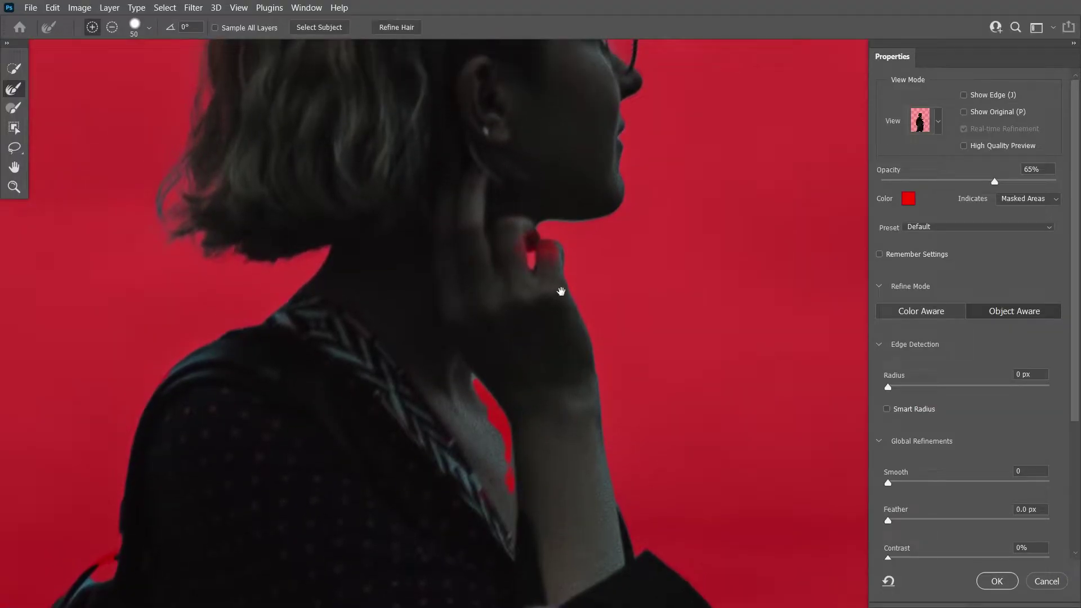
# - Paint the missing areas of the chest and fingers back into the selection with the Brush tool at size 19
pyautogui.click(15, 112)
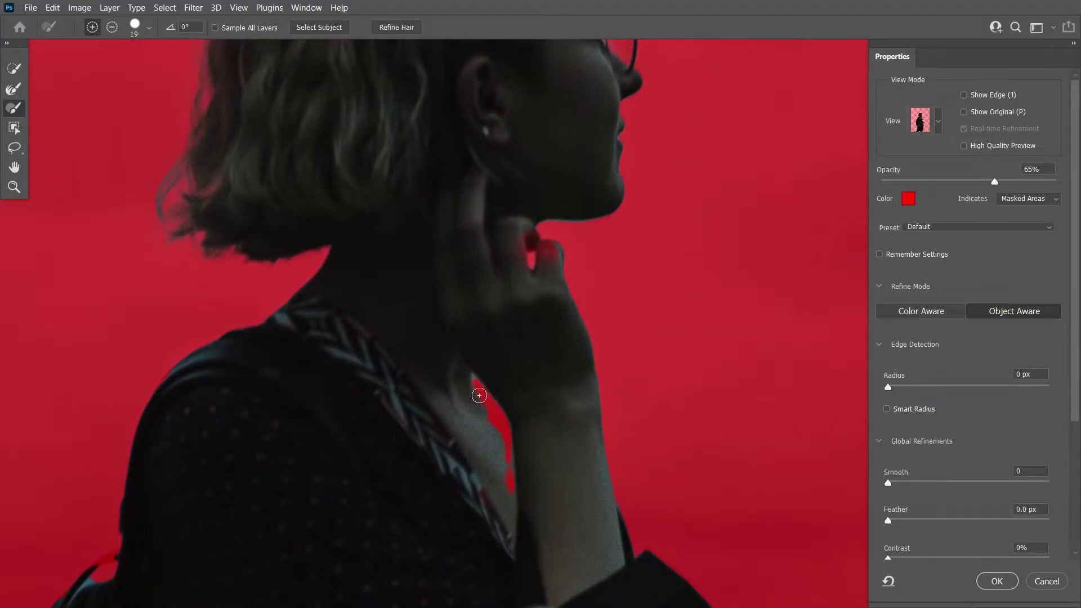
pyautogui.moveTo(471, 372); pyautogui.dragTo(528, 330)
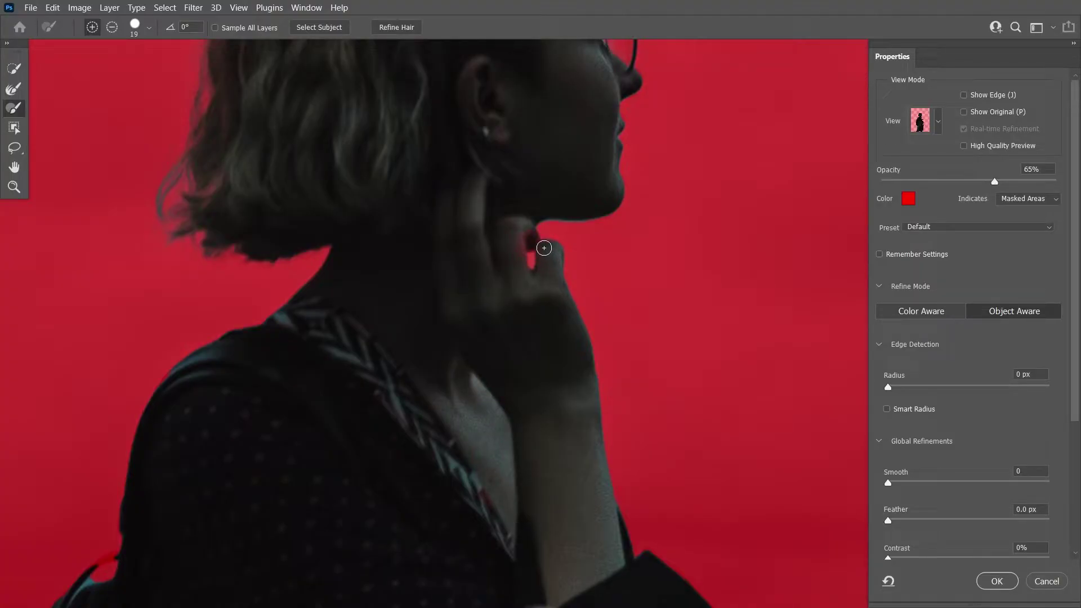
pyautogui.scroll(-4, 497, 279)
pyautogui.scroll(7, 362, 280)
pyautogui.keyDown('alt'); pyautogui.rightClick(369, 353); pyautogui.keyUp('alt')
pyautogui.moveTo(393, 356); pyautogui.dragTo(338, 378)
pyautogui.hotkey('ctrl', 'z')
# - Lower the overlay opacity to 49% and paint the missing area along the backpack into the selection
pyautogui.keyDown('alt'); pyautogui.rightClick(394, 354); pyautogui.keyUp('alt')
pyautogui.moveTo(1002, 181); pyautogui.dragTo(967, 182)
pyautogui.moveTo(392, 354)
pyautogui.mouseDown()
pyautogui.moveTo(359, 366)
pyautogui.moveTo(316, 427)
pyautogui.mouseUp()
# - Refine the outline around the backpack with a resized Refine Edge Brush
pyautogui.click(14, 89)
pyautogui.keyDown('alt'); pyautogui.rightClick(374, 346); pyautogui.keyUp('alt')
pyautogui.moveTo(388, 449)
pyautogui.mouseDown()
pyautogui.moveTo(371, 253)
pyautogui.moveTo(380, 155)
pyautogui.mouseUp()
# - Touch up the remaining missed spot on the woman's outline with the Brush tool and fit the image to the screen
pyautogui.click(13, 108)
pyautogui.keyDown('alt'); pyautogui.rightClick(320, 313); pyautogui.keyUp('alt')
pyautogui.scroll(-6, 496, 360)
pyautogui.scroll(5, 648, 350)
pyautogui.moveTo(633, 360); pyautogui.dragTo(614, 351)
pyautogui.press('h')
pyautogui.click(245, 29)
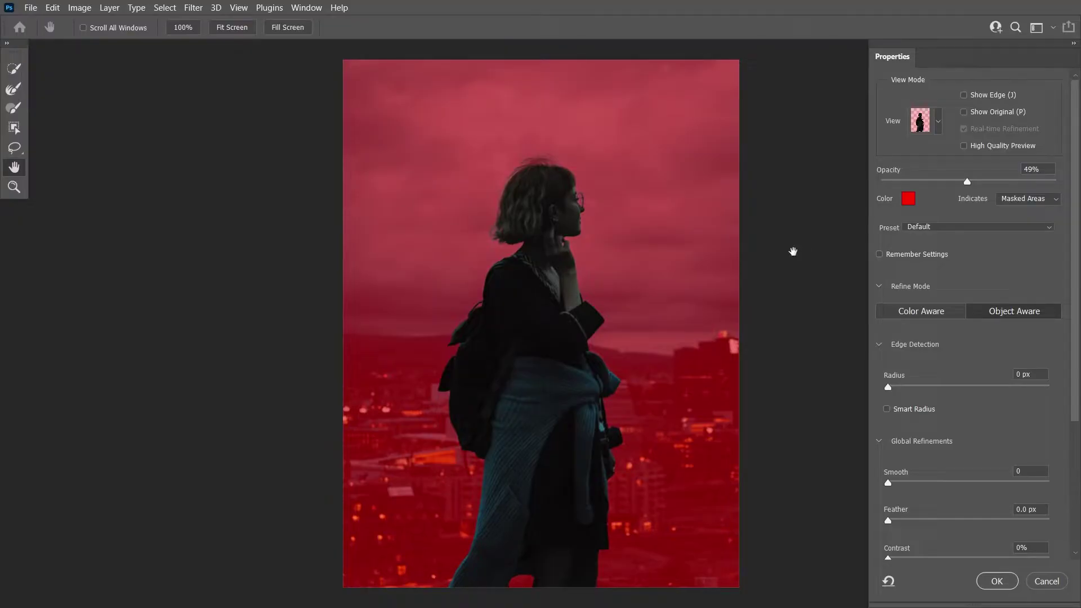
# - Output the refined selection to Layer Mask and check the cutout by hiding and showing the Background layer
pyautogui.moveTo(1077, 225); pyautogui.dragTo(1076, 375)
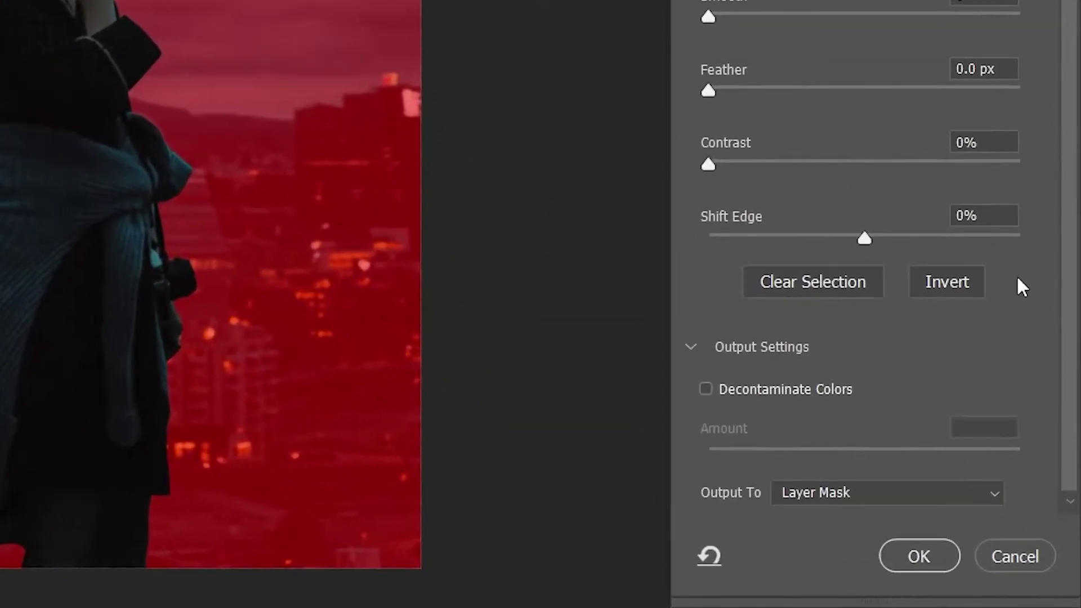
pyautogui.click(961, 548)
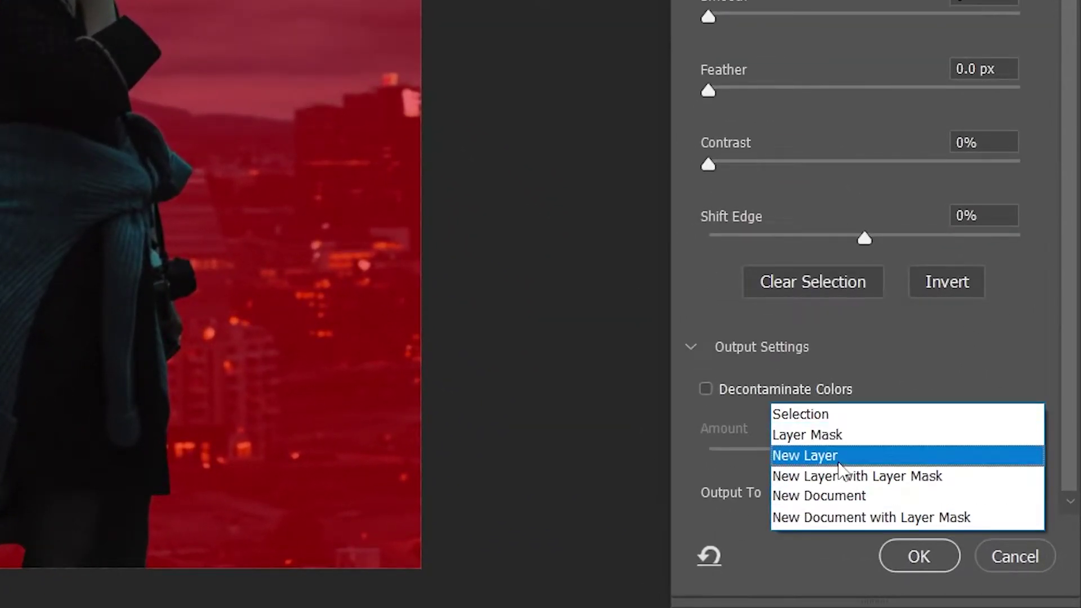
pyautogui.click(832, 436)
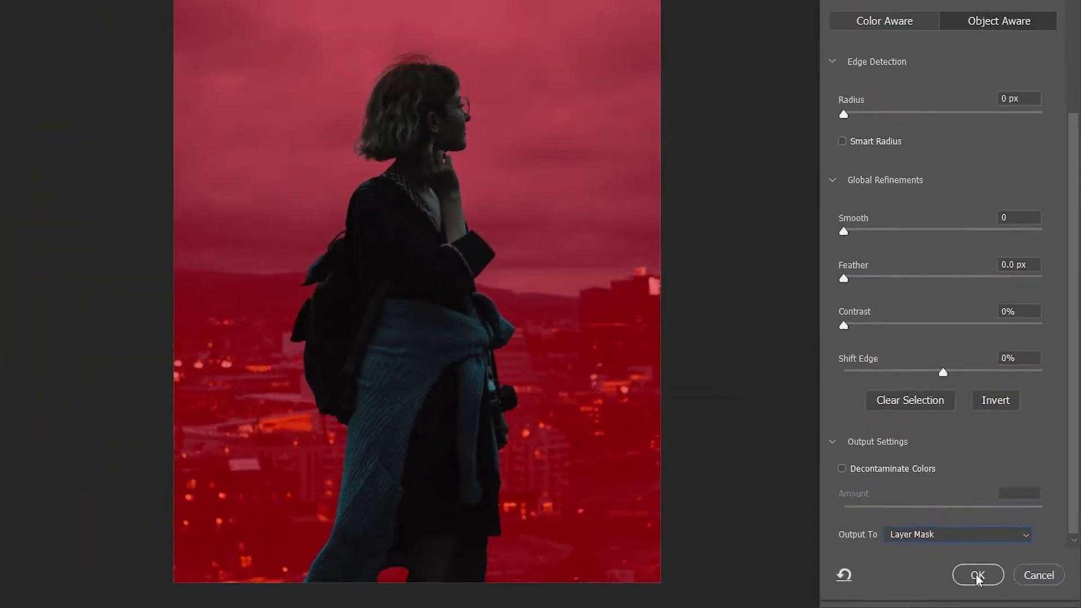
pyautogui.click(919, 556)
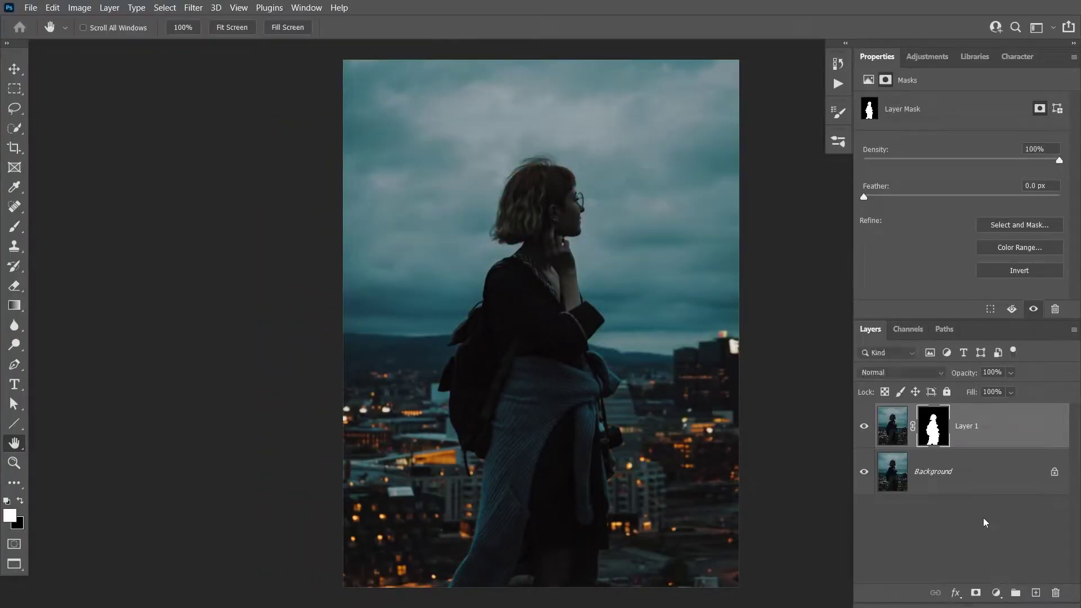
pyautogui.click(865, 472)
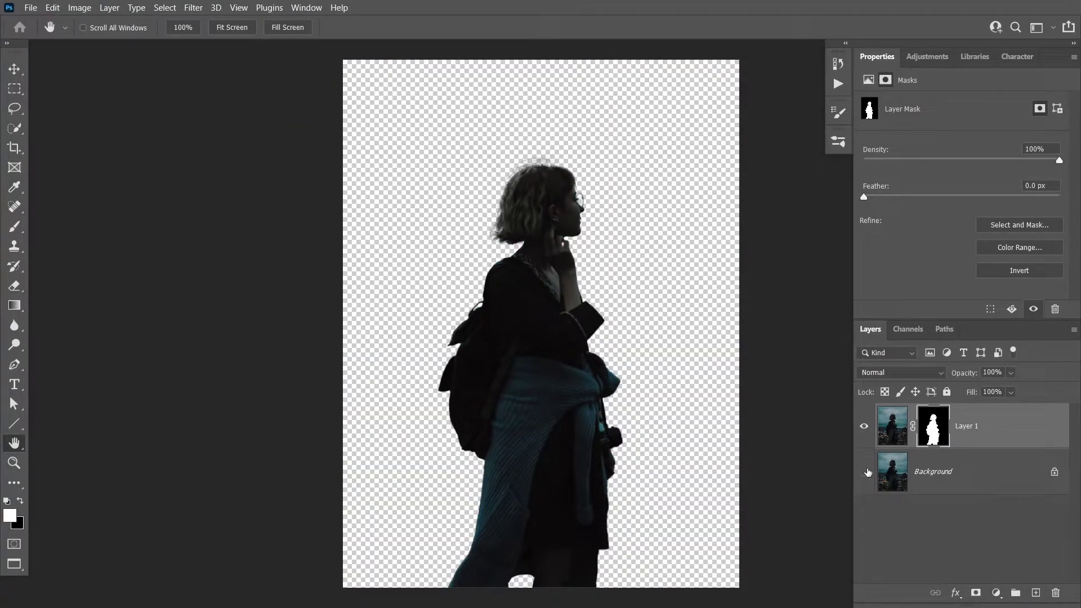
pyautogui.click(865, 472)
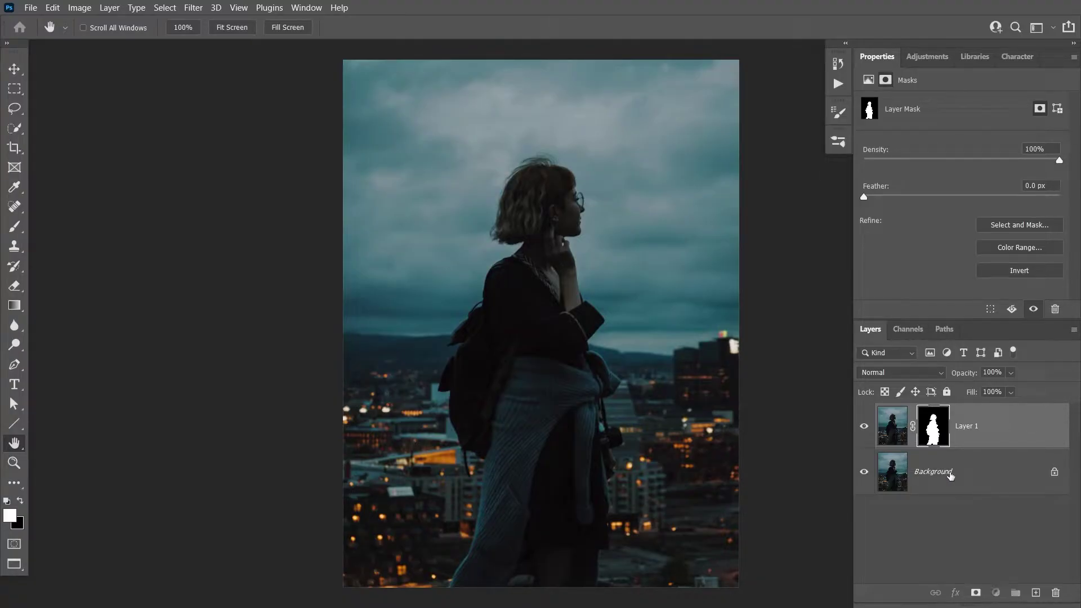
# - On the Background layer, load Layer 1's mask as a selection and expand it by 20 pixels
pyautogui.click(951, 476)
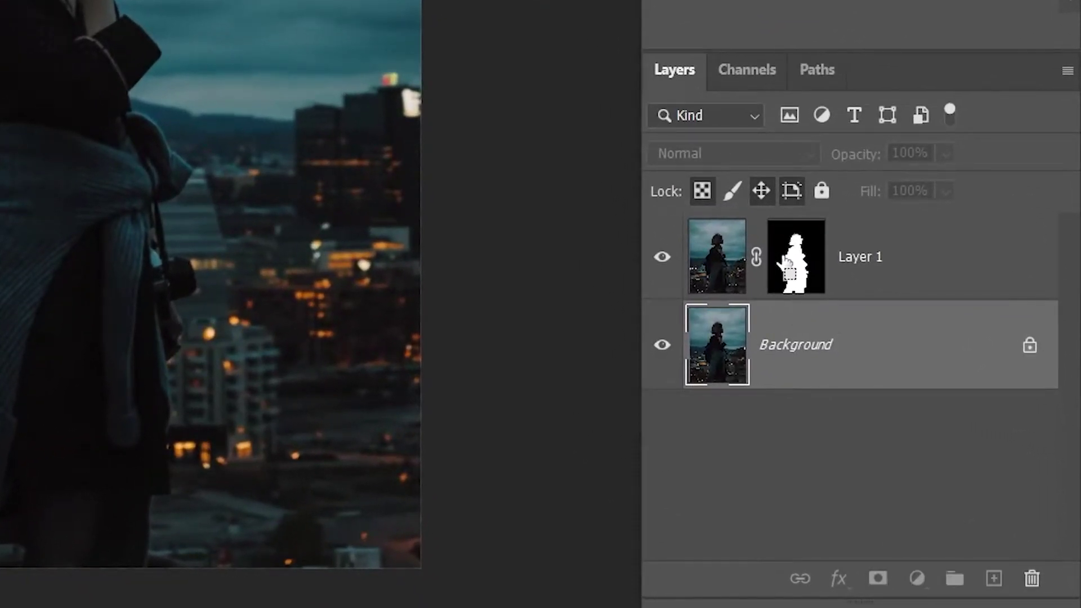
pyautogui.keyDown('ctrl'); pyautogui.click(928, 429); pyautogui.keyUp('ctrl')
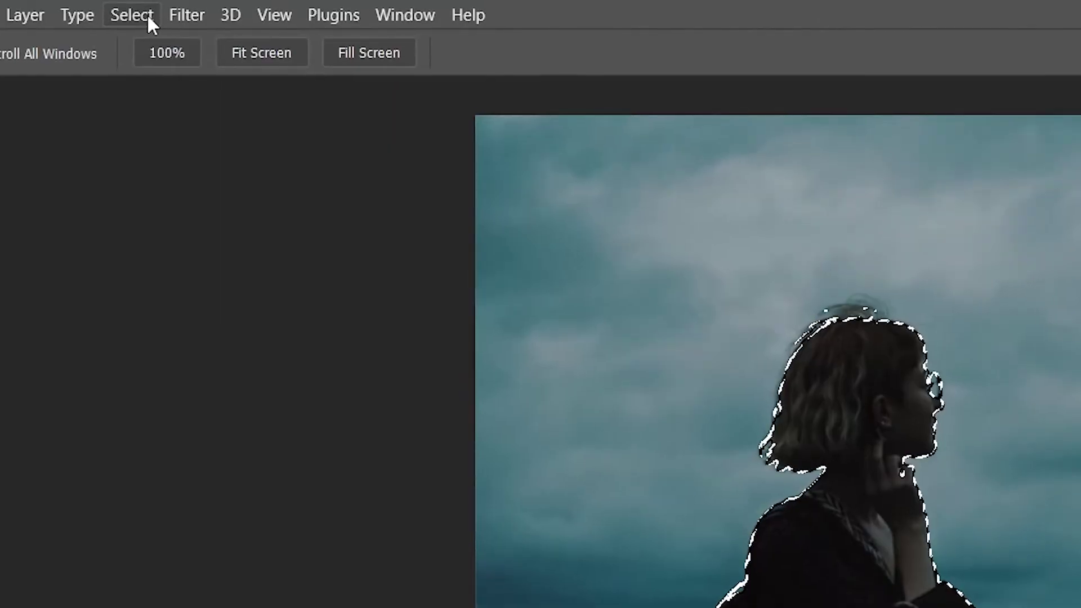
pyautogui.click(165, 7)
pyautogui.moveTo(312, 402)
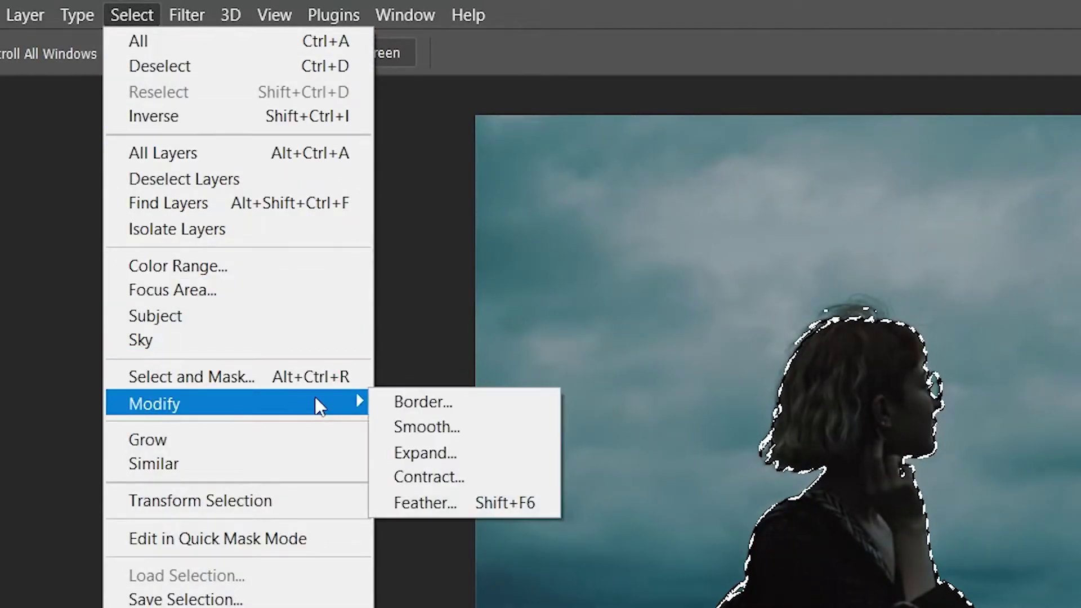
pyautogui.click(423, 454)
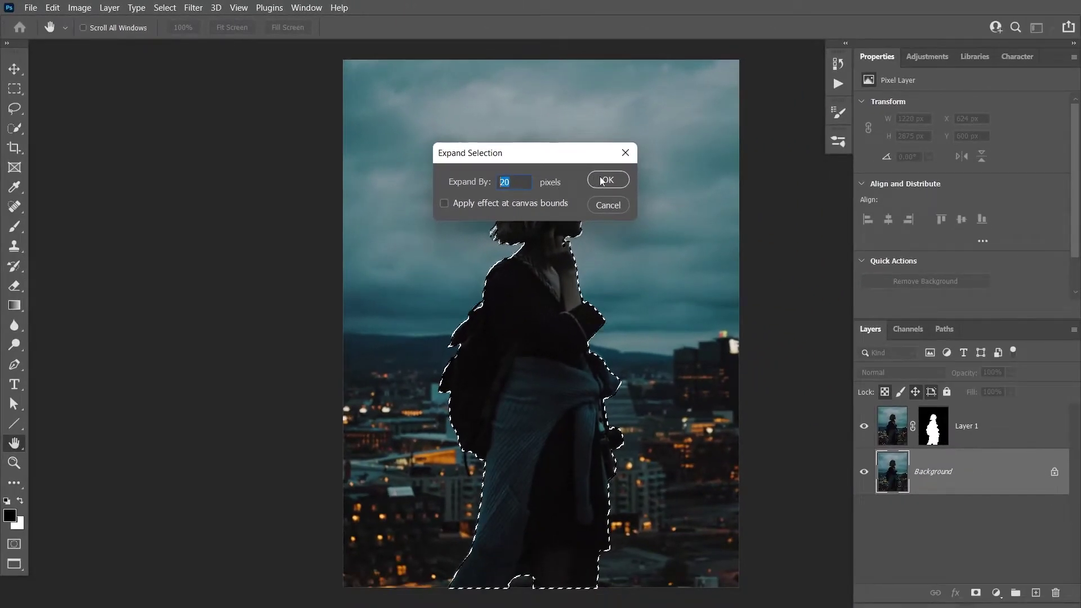
pyautogui.click(987, 347)
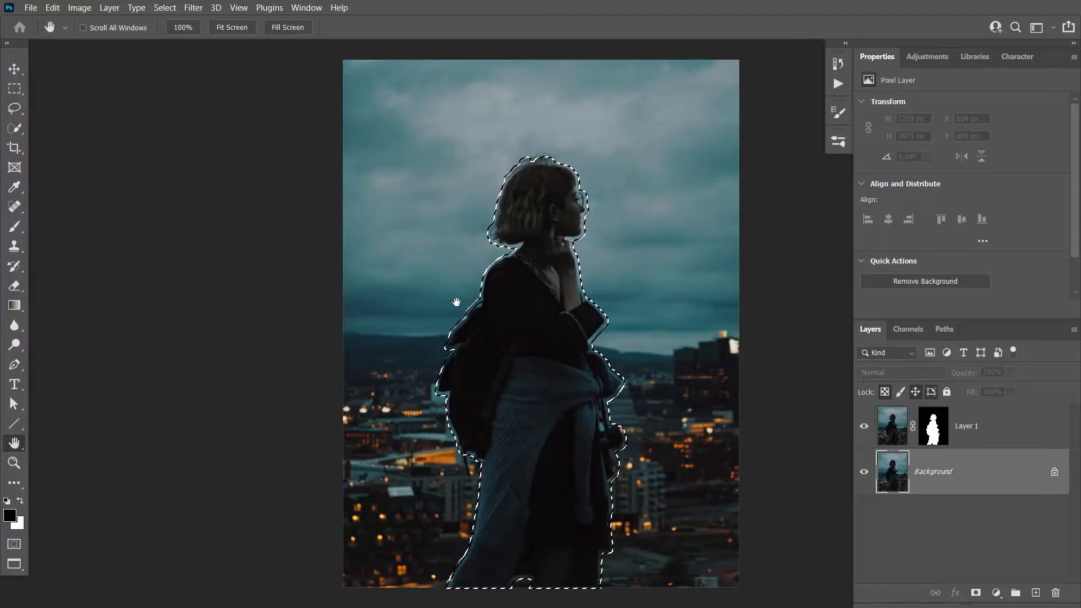
# - Widen the selection around the woman's hair by painting white in Quick Mask mode, and convert it back to a selection
pyautogui.press('q')
pyautogui.press('x')
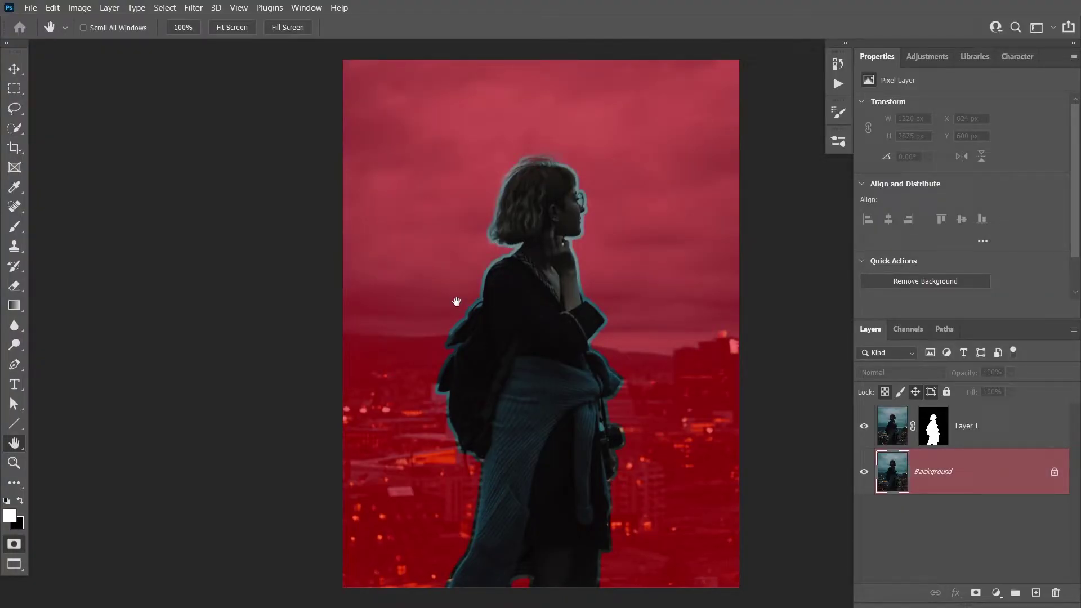
pyautogui.press('b')
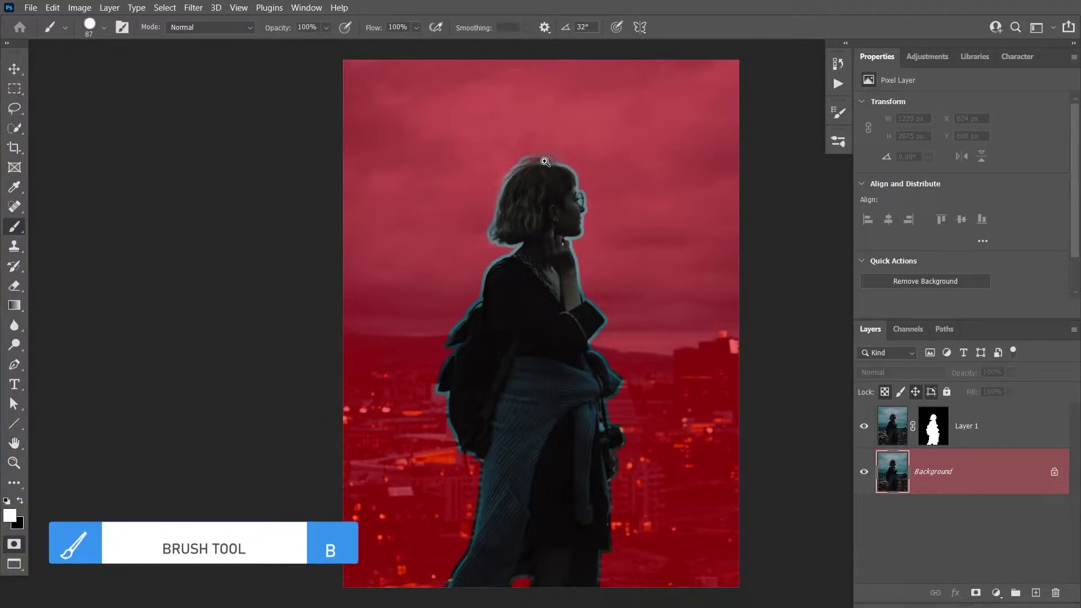
pyautogui.scroll(5, 541, 181)
pyautogui.moveTo(593, 198)
pyautogui.mouseDown()
pyautogui.moveTo(542, 160)
pyautogui.moveTo(505, 159)
pyautogui.moveTo(487, 181)
pyautogui.moveTo(531, 153)
pyautogui.moveTo(558, 160)
pyautogui.moveTo(551, 146)
pyautogui.moveTo(576, 172)
pyautogui.moveTo(523, 158)
pyautogui.moveTo(474, 180)
pyautogui.moveTo(447, 209)
pyautogui.moveTo(442, 241)
pyautogui.mouseUp()
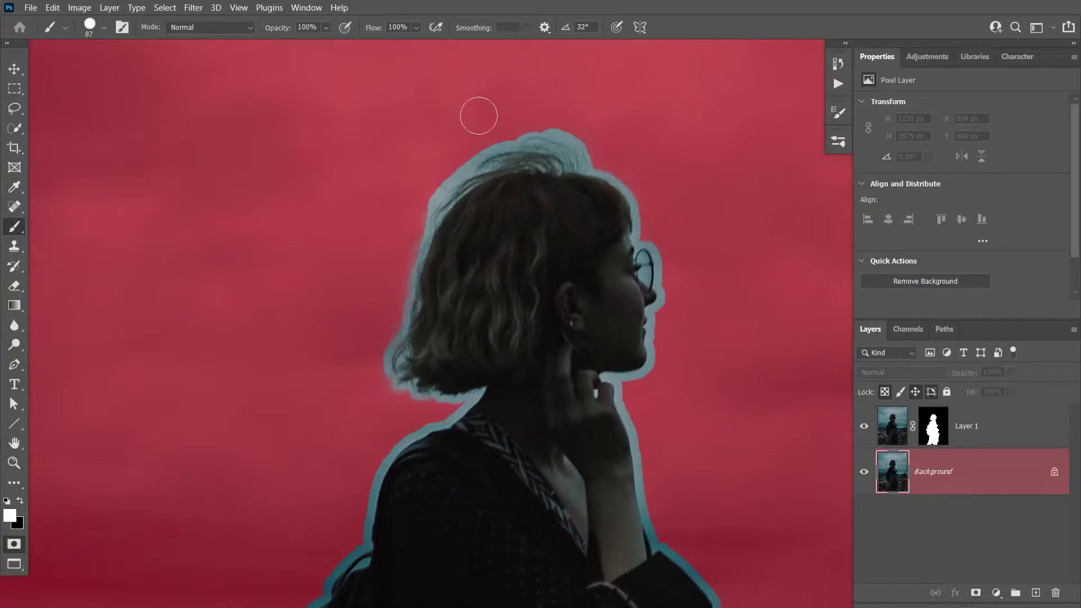
pyautogui.press('h')
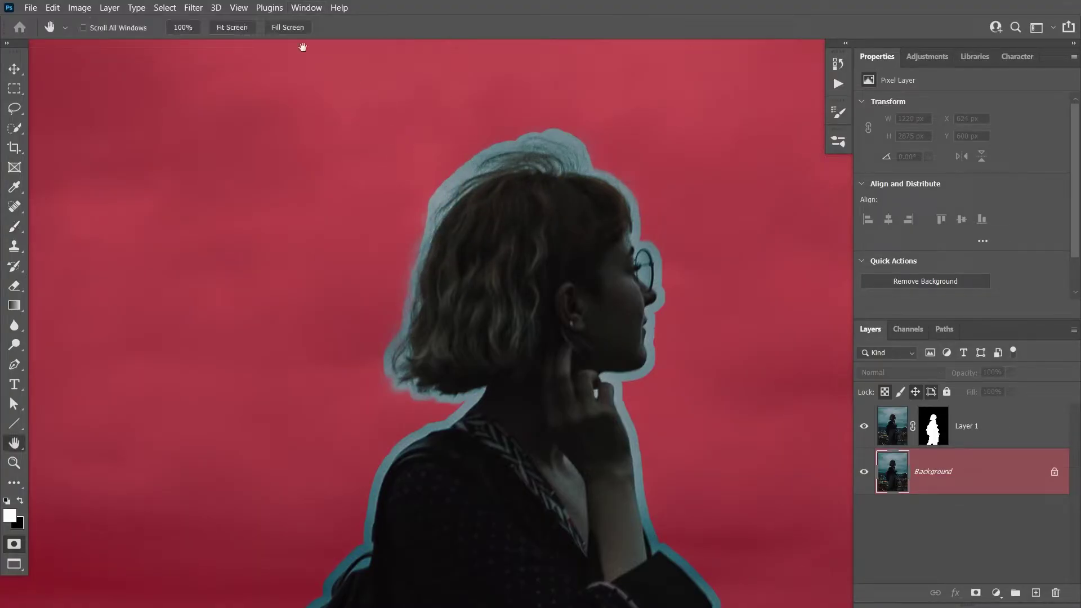
pyautogui.click(222, 30)
pyautogui.press('q')
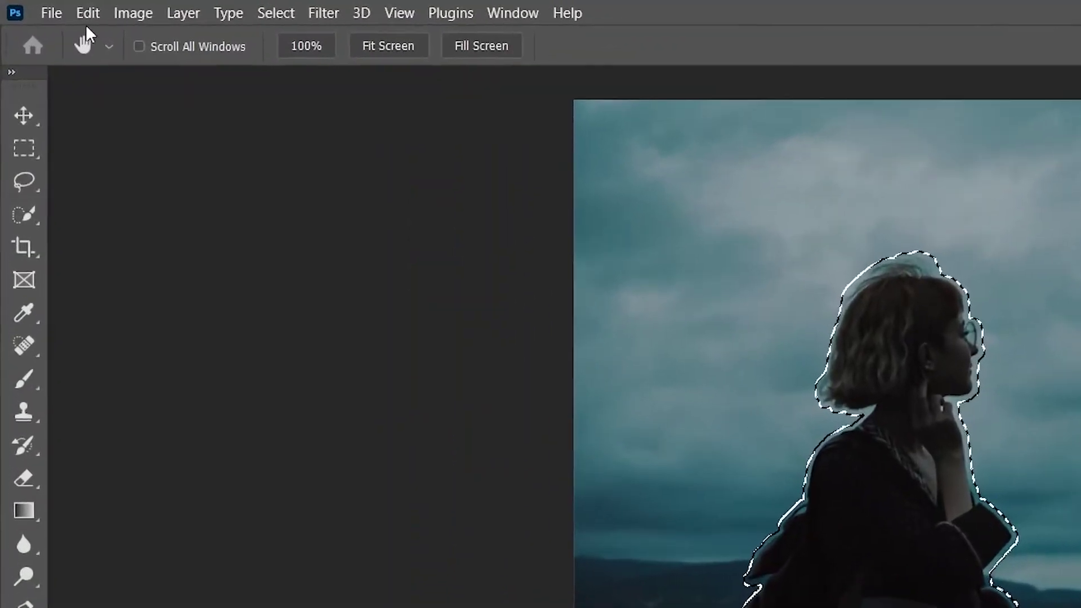
# - Remove the woman from the Background with Content-Aware Fill, outputting the result to a duplicate layer
pyautogui.click(53, 8)
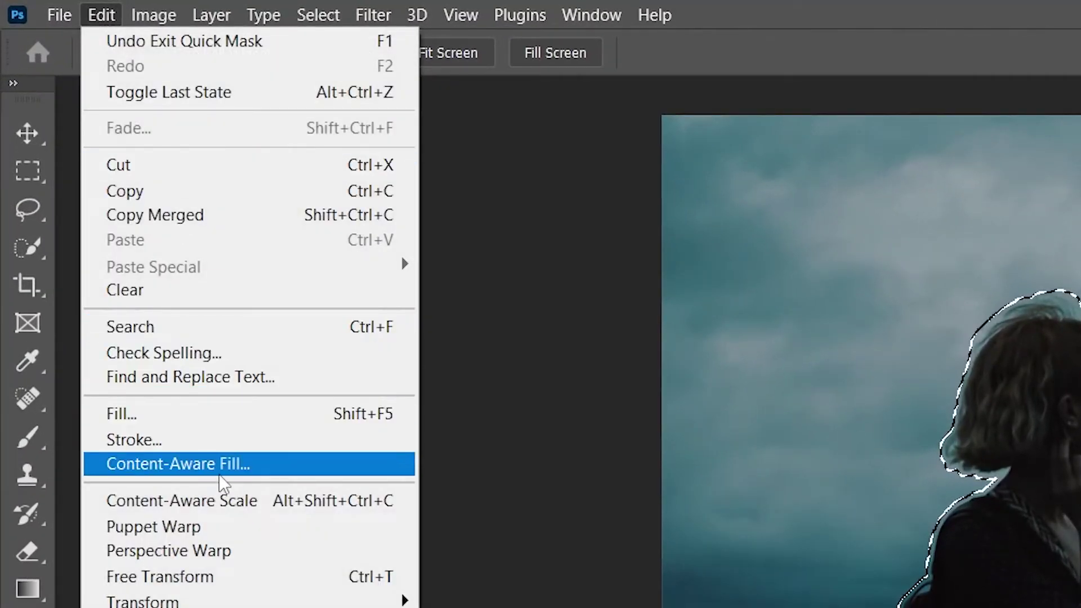
pyautogui.click(214, 464)
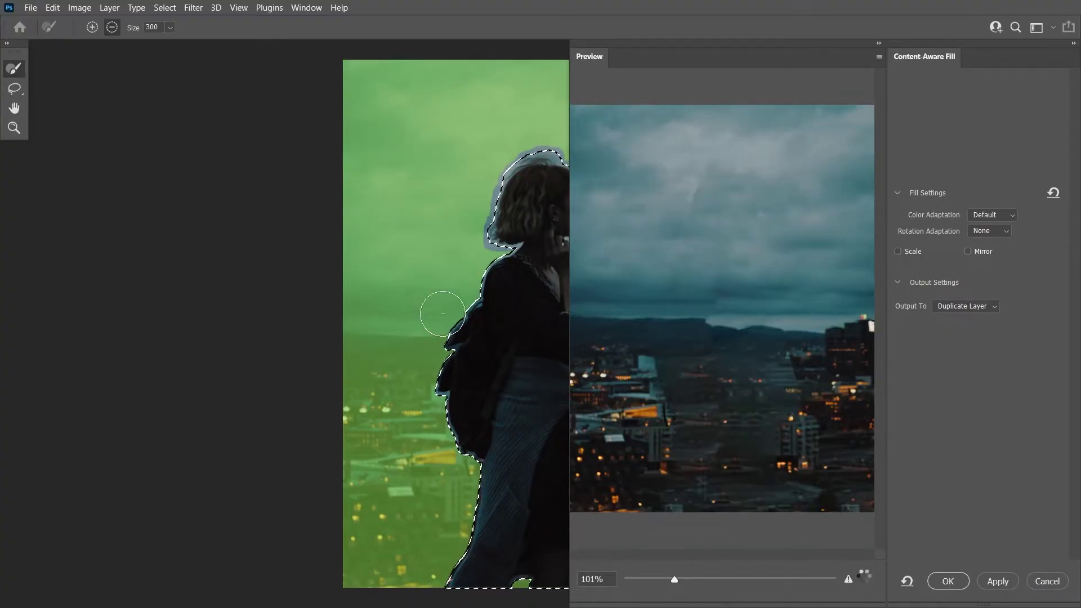
pyautogui.moveTo(461, 297); pyautogui.dragTo(269, 308)
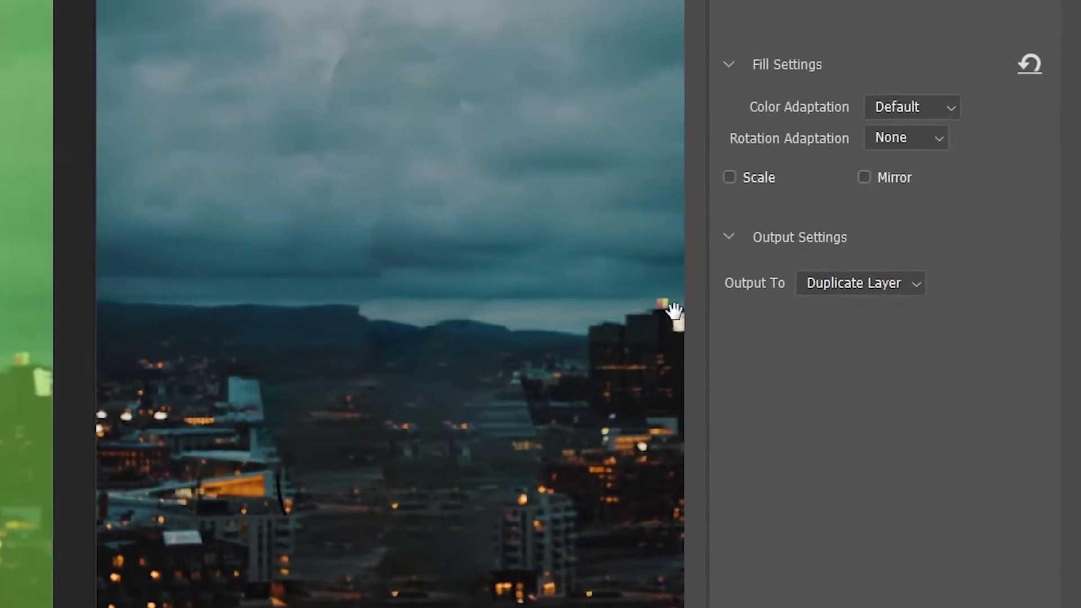
pyautogui.click(822, 285)
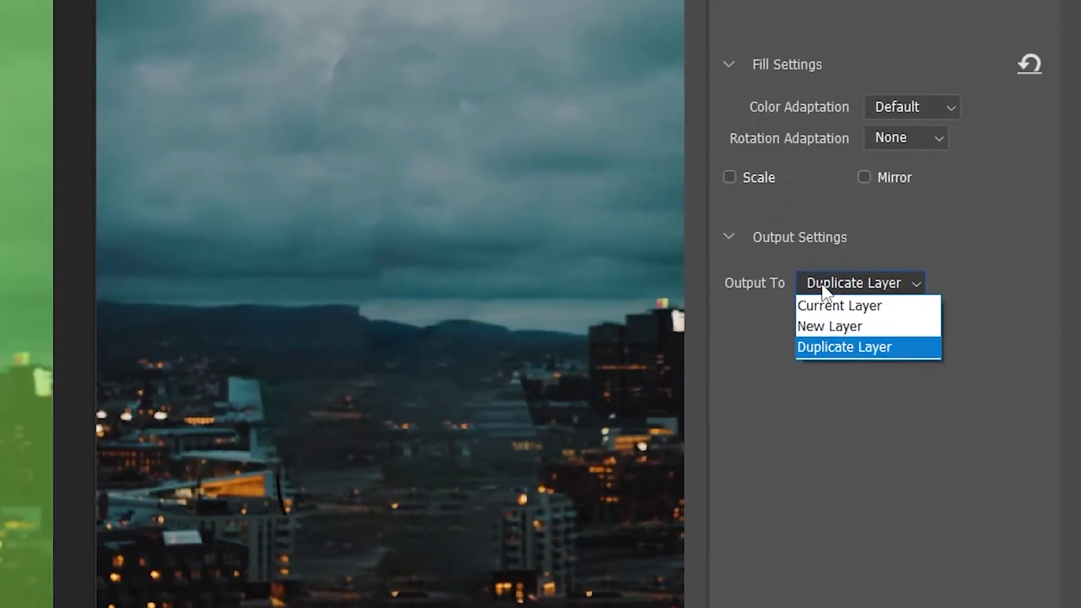
pyautogui.click(835, 352)
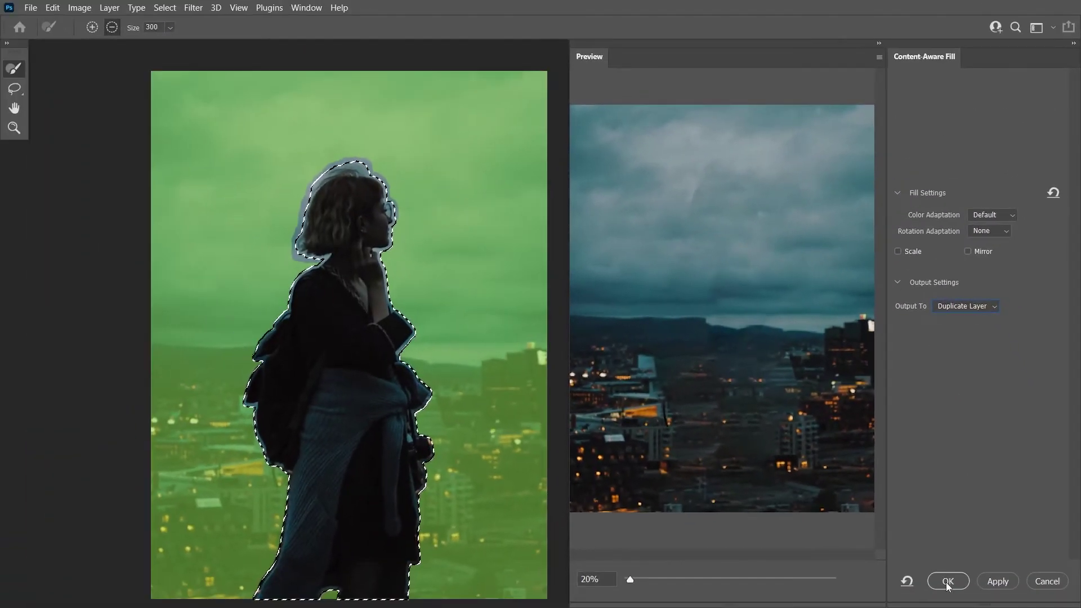
pyautogui.click(946, 582)
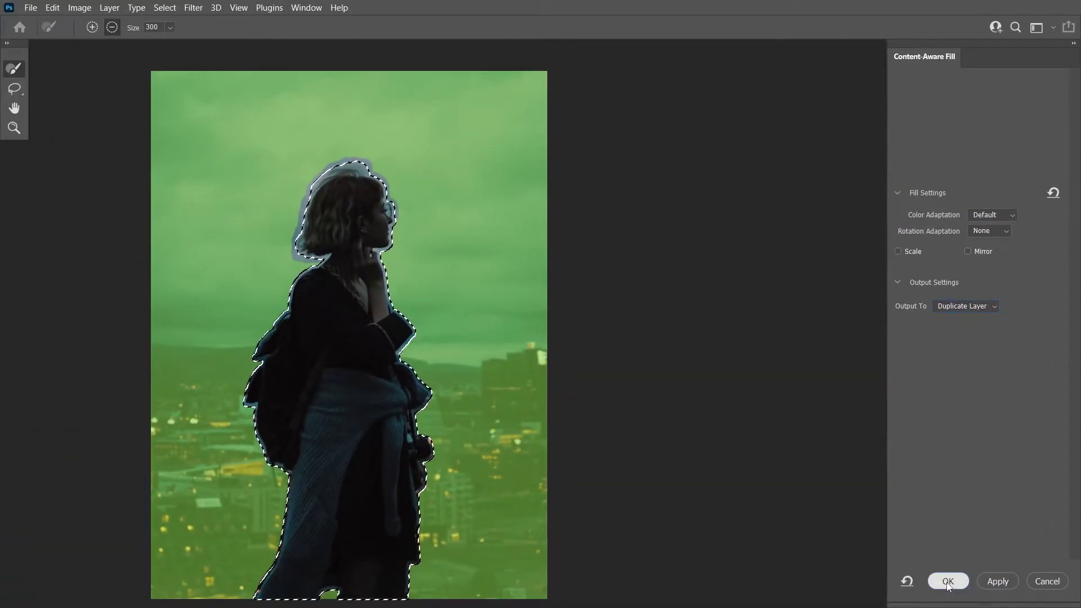
# - Deselect and check the filled background by hiding and showing Layer 1
pyautogui.hotkey('ctrl', 'd')
pyautogui.moveTo(438, 312); pyautogui.dragTo(532, 311)
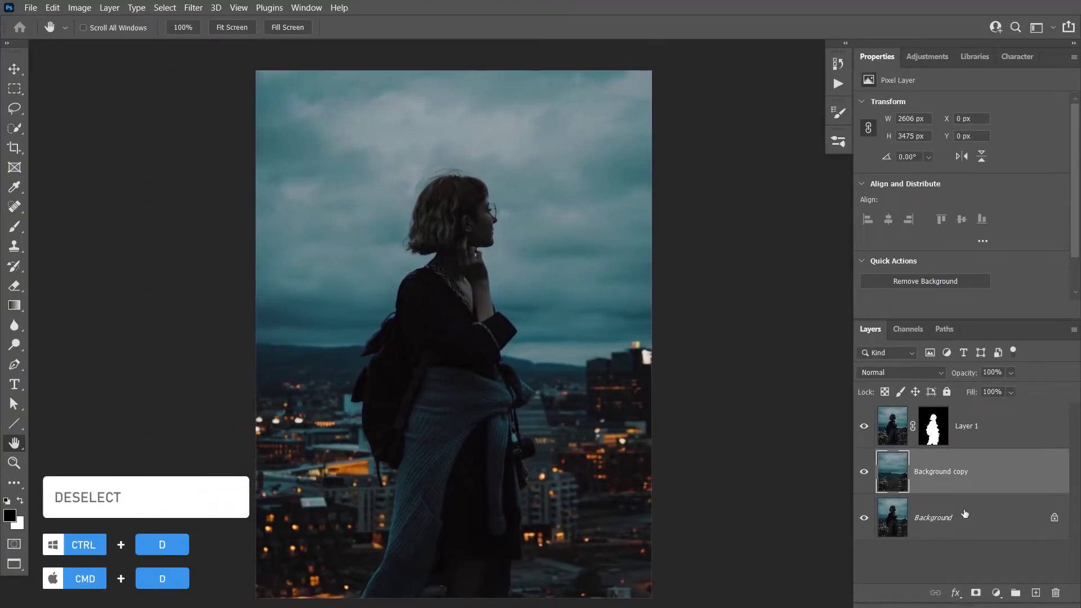
pyautogui.click(863, 430)
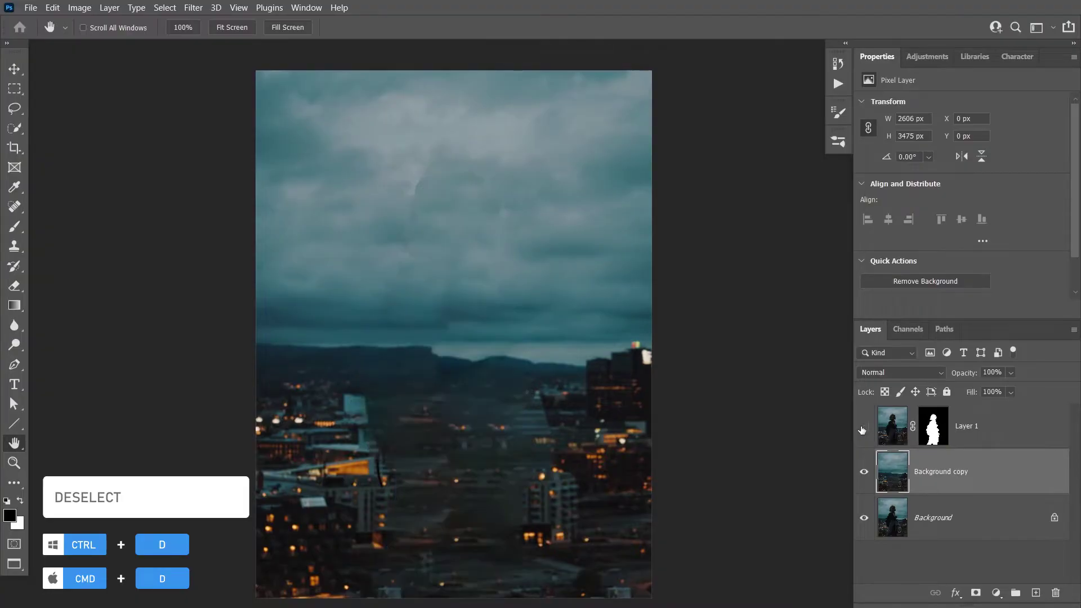
pyautogui.click(862, 430)
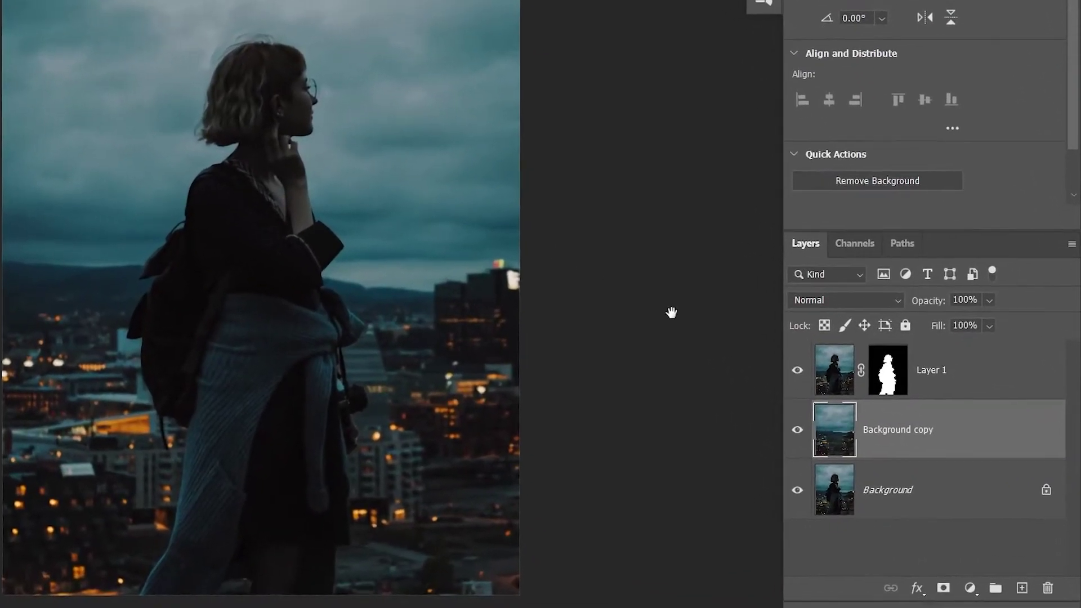
# - Convert the Background copy layer to a smart object and start a Tilt-Shift blur on it
pyautogui.rightClick(964, 422)
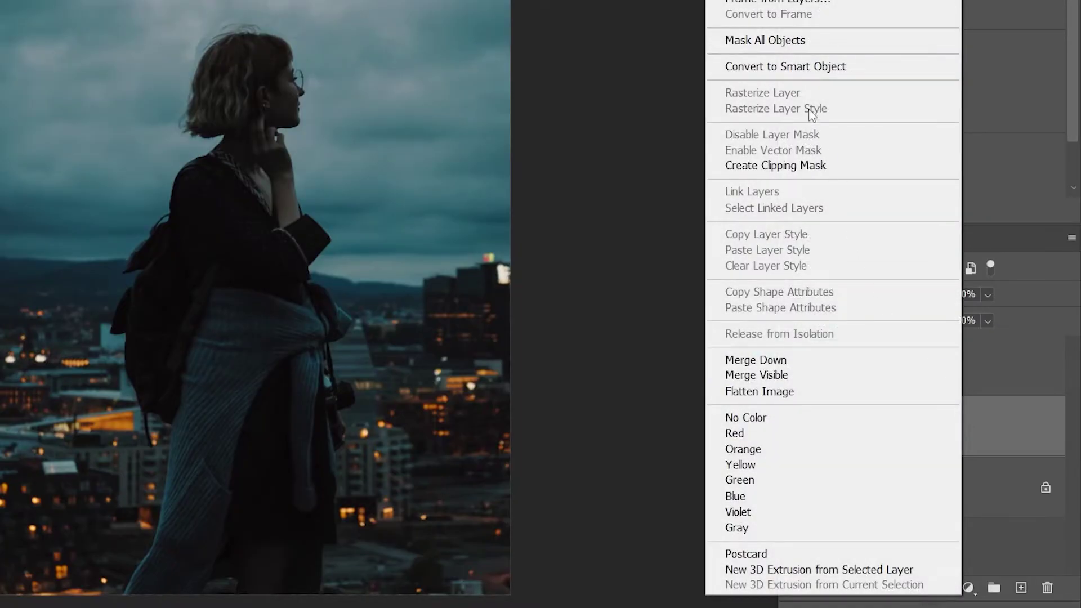
pyautogui.click(793, 67)
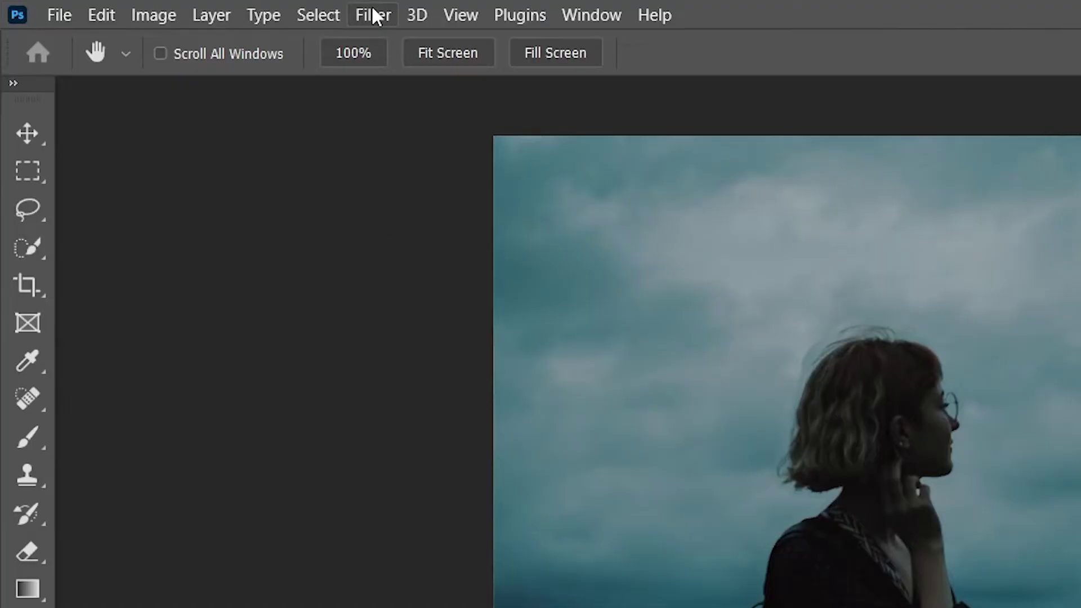
pyautogui.click(324, 14)
pyautogui.moveTo(534, 377)
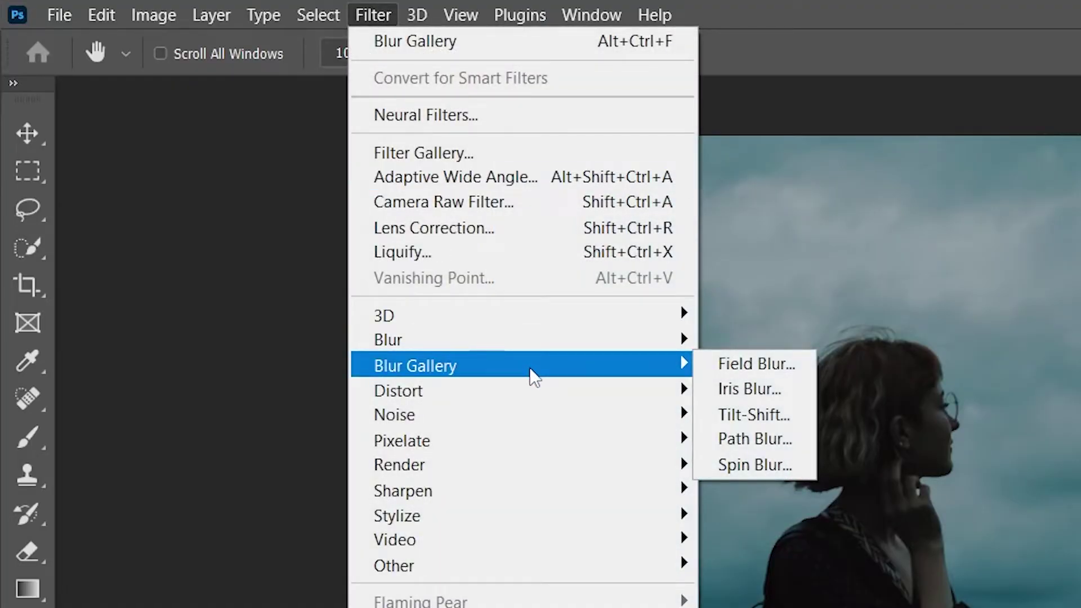
pyautogui.click(781, 413)
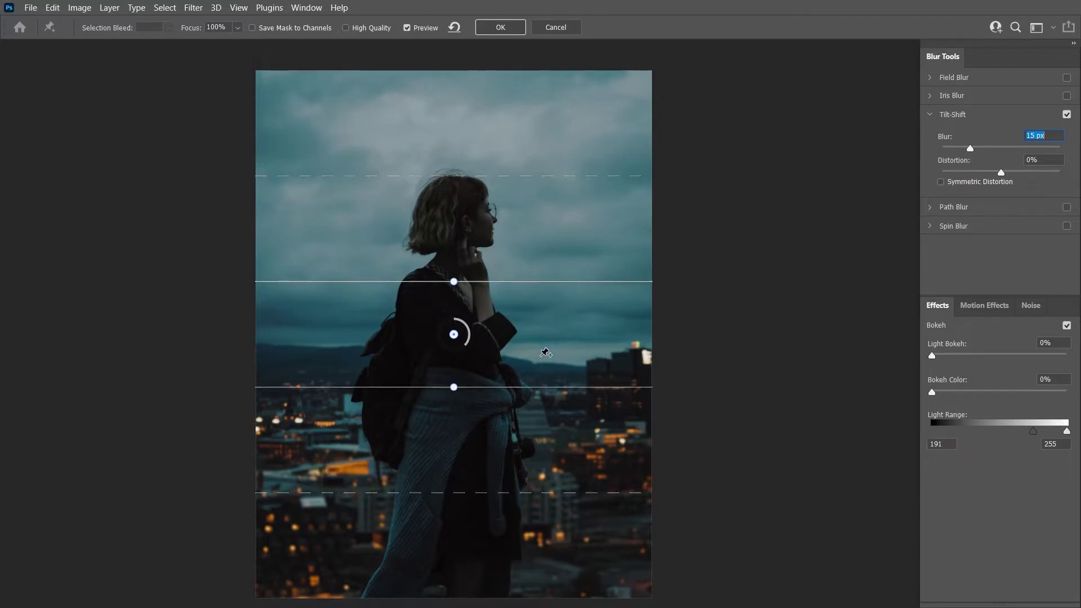
# - Adjust the tilt-shift focus and transition lines, and move the blur's centre pin below the photo with a focus line at its lower edge
pyautogui.moveTo(516, 282); pyautogui.dragTo(516, 219)
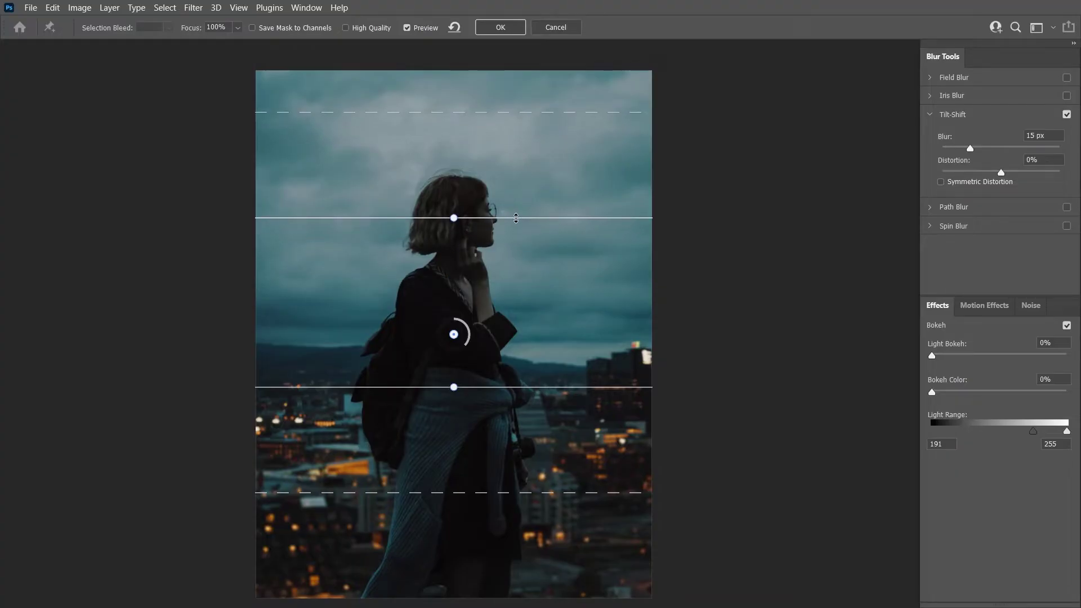
pyautogui.moveTo(497, 111)
pyautogui.mouseDown()
pyautogui.moveTo(497, 178)
pyautogui.moveTo(496, 102)
pyautogui.moveTo(505, 124)
pyautogui.mouseUp()
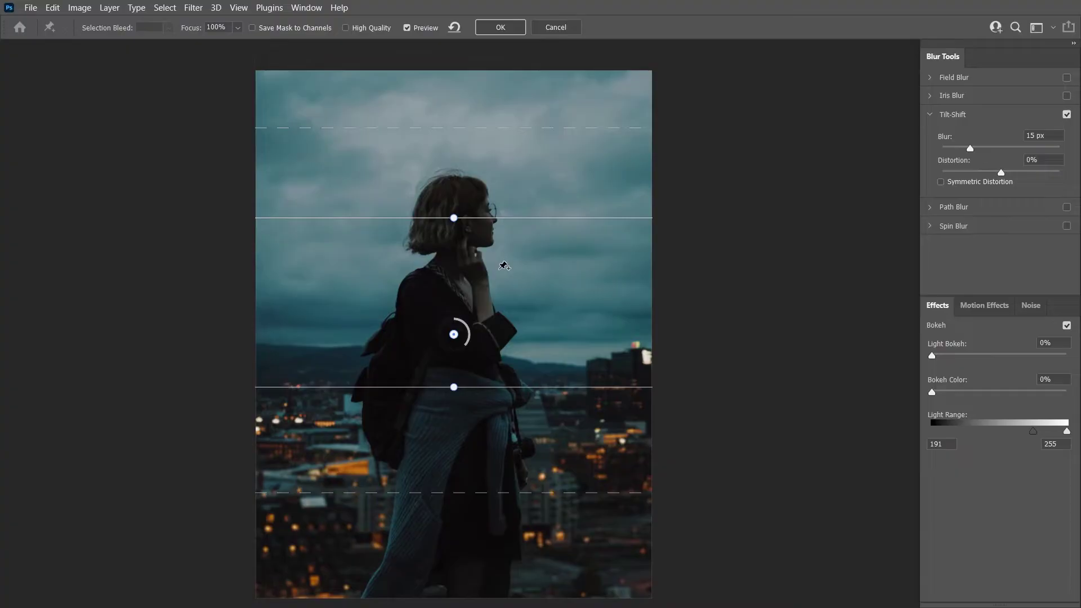
pyautogui.scroll(-1, 504, 266)
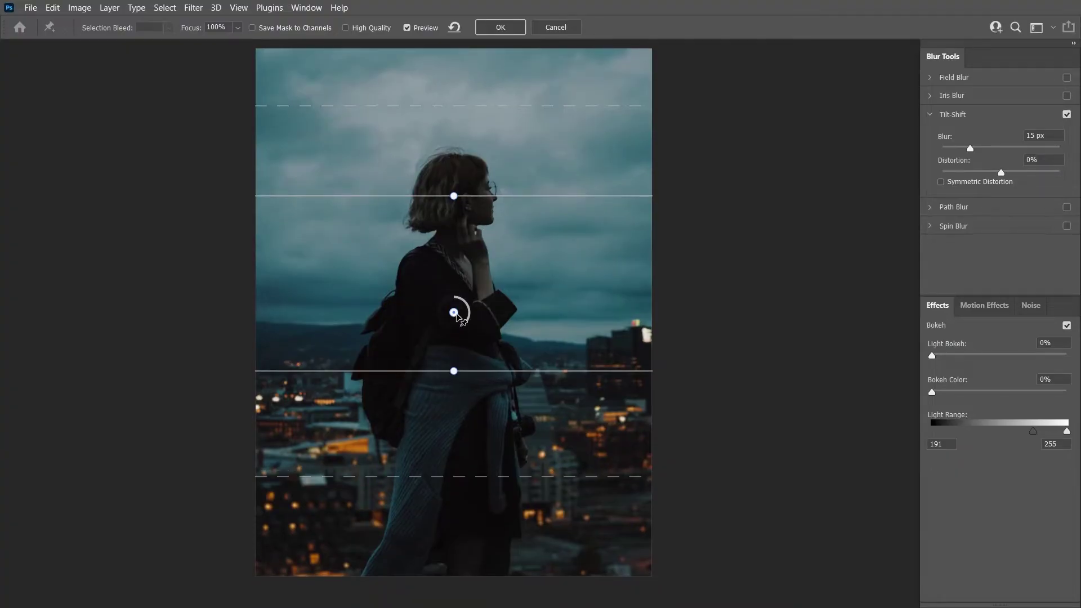
pyautogui.moveTo(454, 313); pyautogui.dragTo(455, 562)
pyautogui.moveTo(452, 454); pyautogui.dragTo(453, 344)
pyautogui.moveTo(457, 451); pyautogui.dragTo(446, 583)
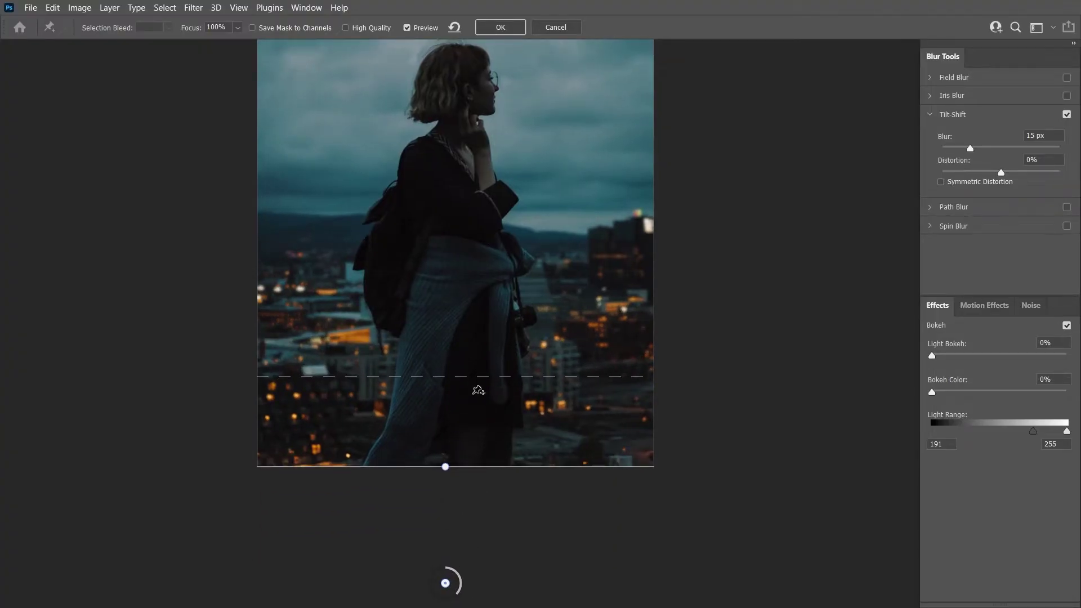
# - Set the tilt-shift blur to 108 px and reposition its pin and lines so the transition line crosses the lower part of the photo
pyautogui.moveTo(970, 148); pyautogui.dragTo(1005, 149)
pyautogui.moveTo(494, 316); pyautogui.dragTo(489, 254)
pyautogui.moveTo(441, 521); pyautogui.dragTo(444, 573)
pyautogui.moveTo(434, 366); pyautogui.dragTo(435, 301)
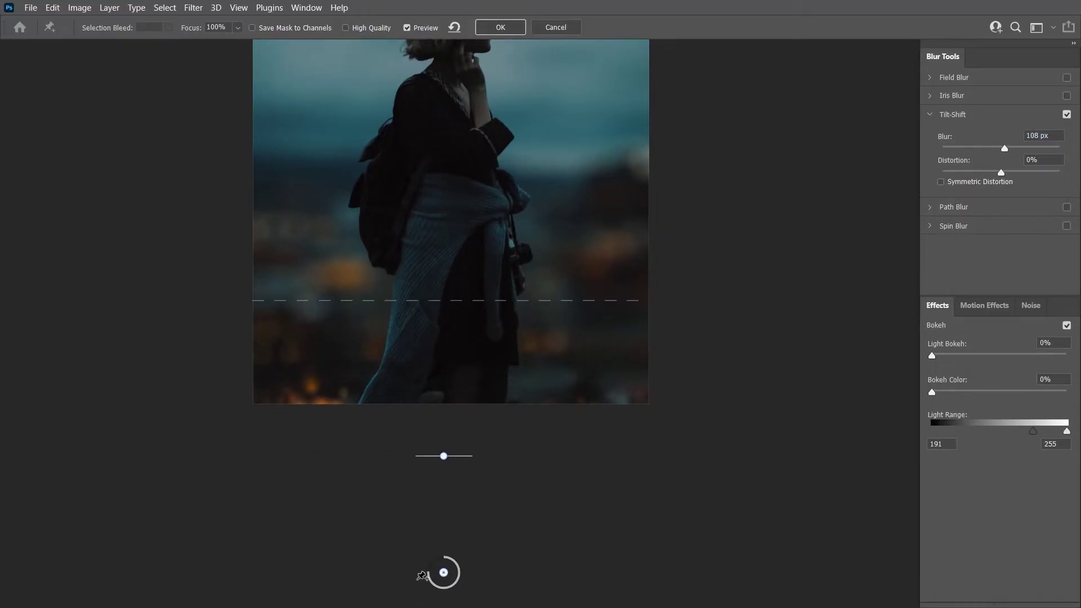
pyautogui.moveTo(424, 530); pyautogui.dragTo(431, 405)
pyautogui.moveTo(450, 446); pyautogui.dragTo(451, 483)
pyautogui.moveTo(463, 162); pyautogui.dragTo(441, 468)
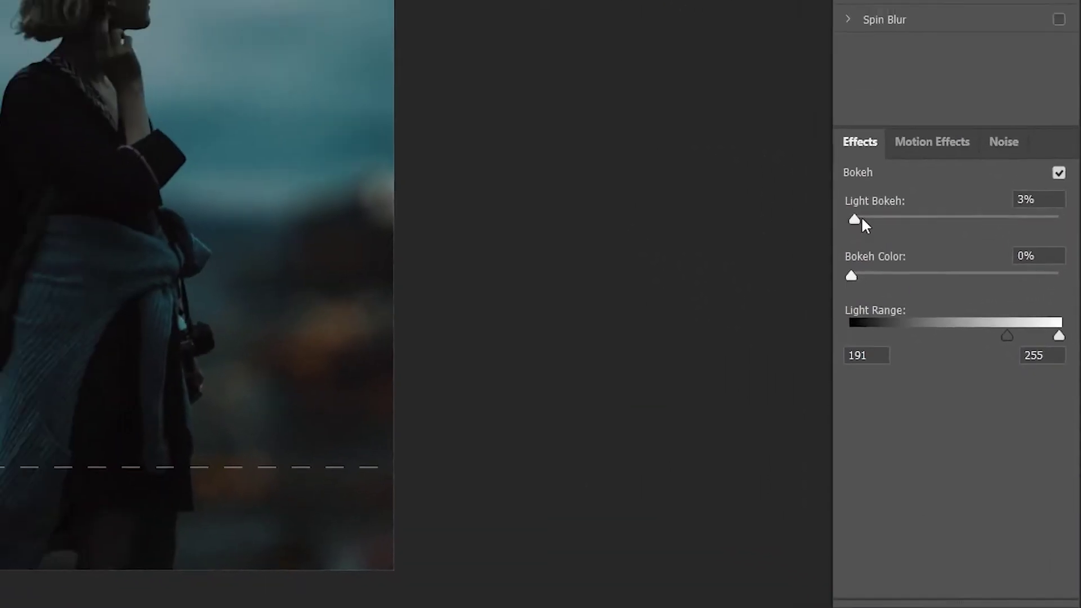
# - Set Light Bokeh to 47% and the lower limit of the Light Range to 150
pyautogui.moveTo(863, 222); pyautogui.dragTo(972, 225)
pyautogui.moveTo(1009, 360); pyautogui.dragTo(996, 358)
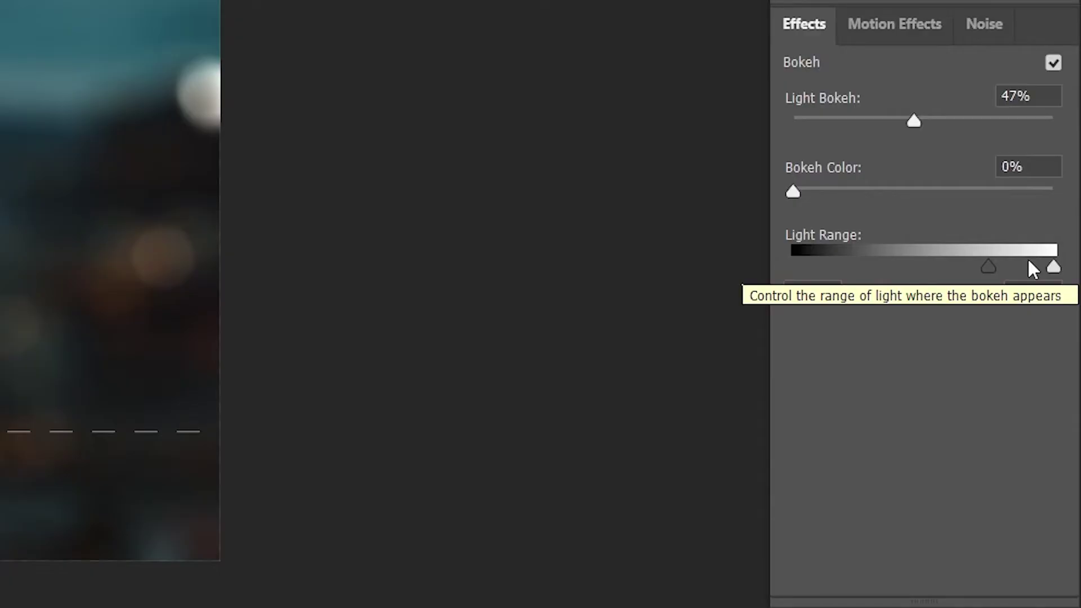
pyautogui.moveTo(992, 273); pyautogui.dragTo(938, 272)
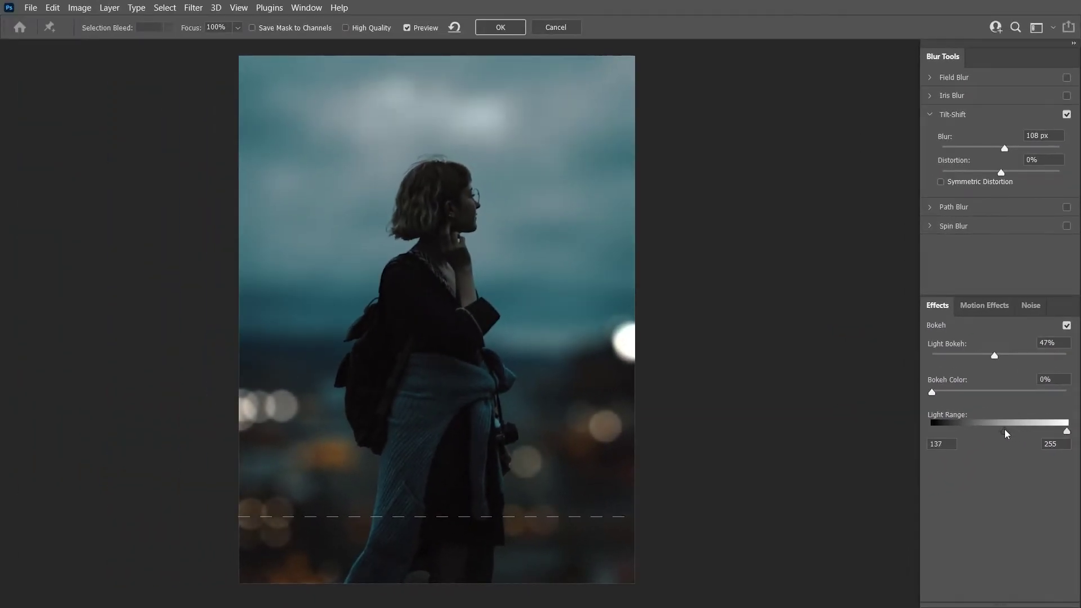
pyautogui.moveTo(1007, 434); pyautogui.dragTo(992, 436)
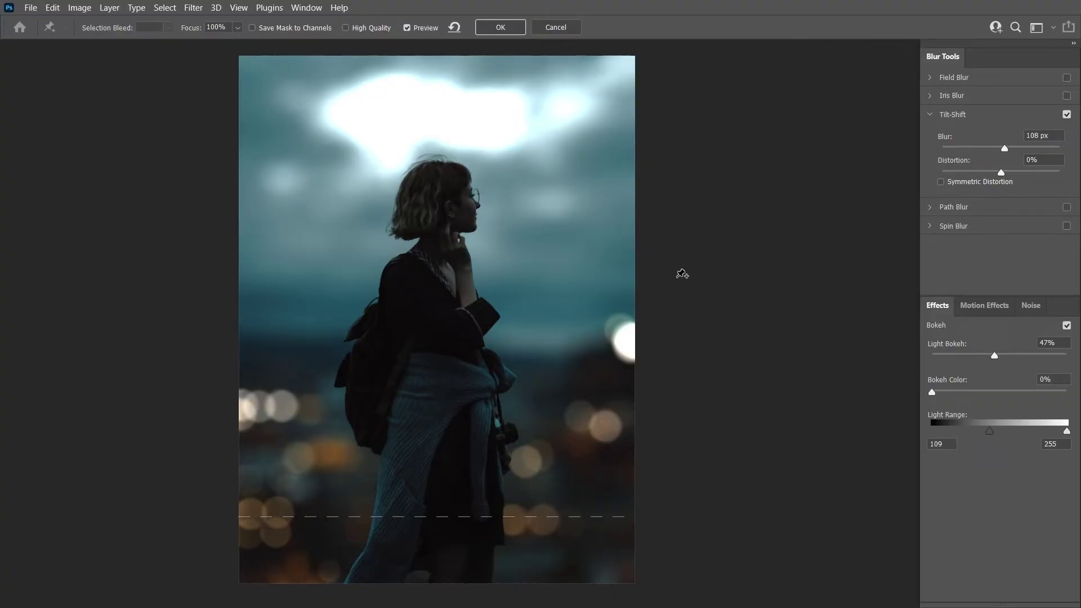
pyautogui.moveTo(996, 433); pyautogui.dragTo(1012, 433)
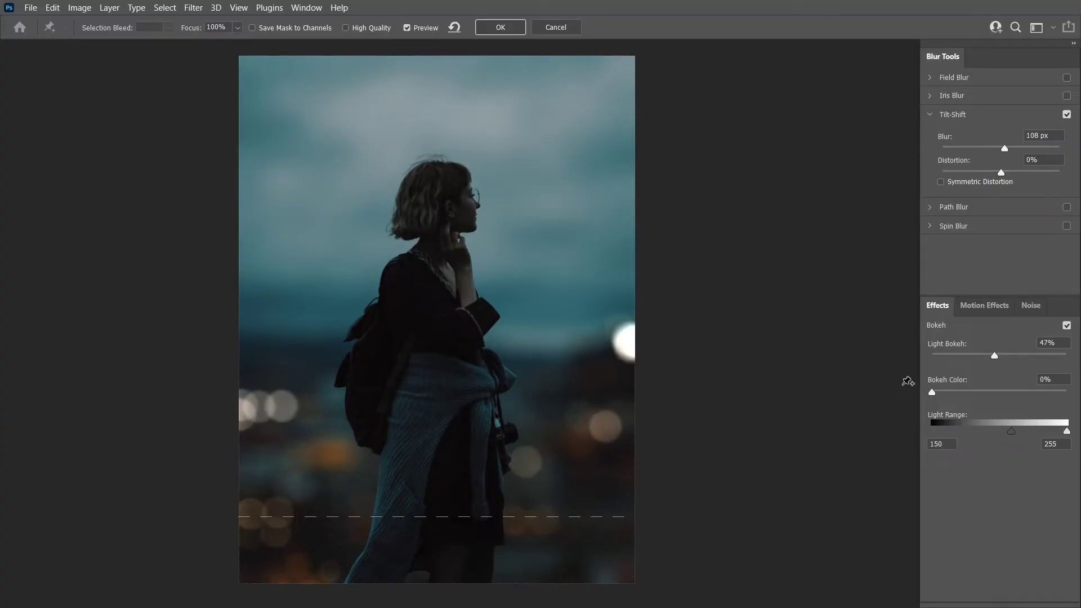
# - Set Bokeh Color to 66%, Light Bokeh to 54% and the Light Range to 161–236
pyautogui.moveTo(931, 393); pyautogui.dragTo(953, 392)
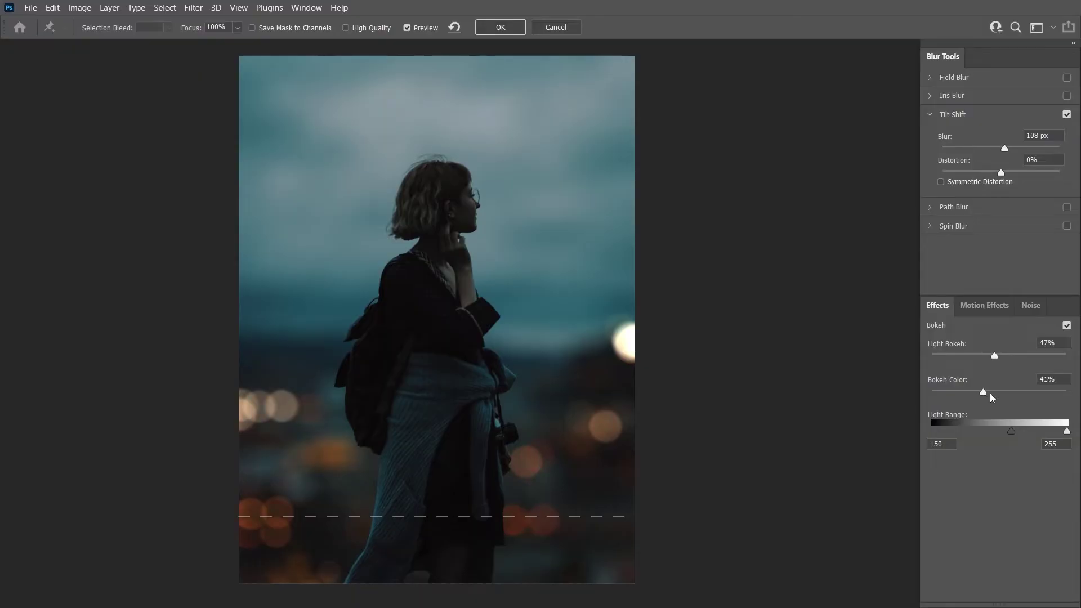
pyautogui.moveTo(1011, 394); pyautogui.dragTo(1021, 393)
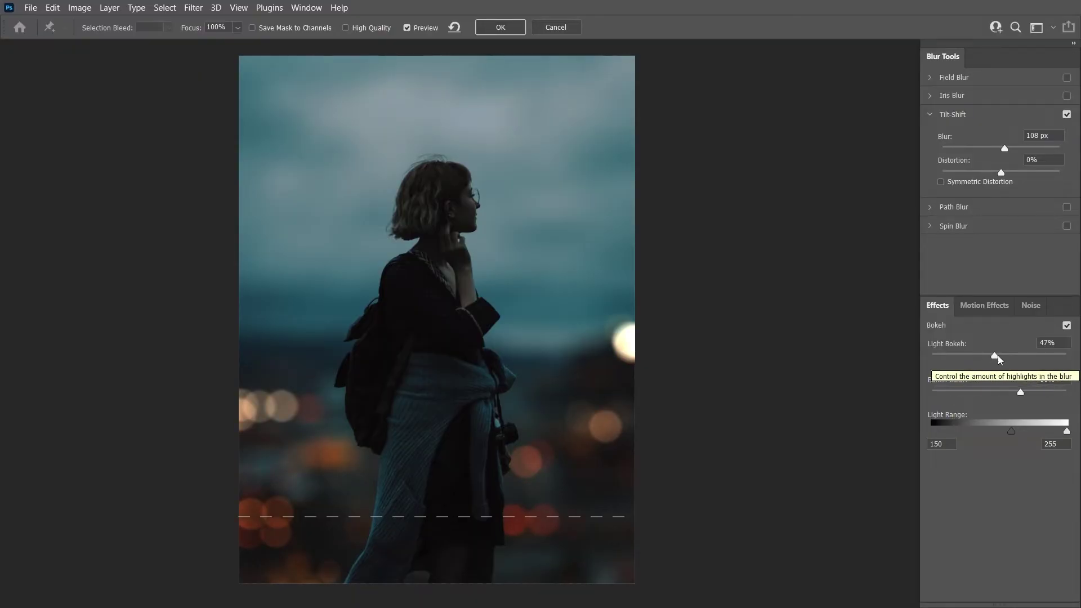
pyautogui.moveTo(995, 356); pyautogui.dragTo(1004, 356)
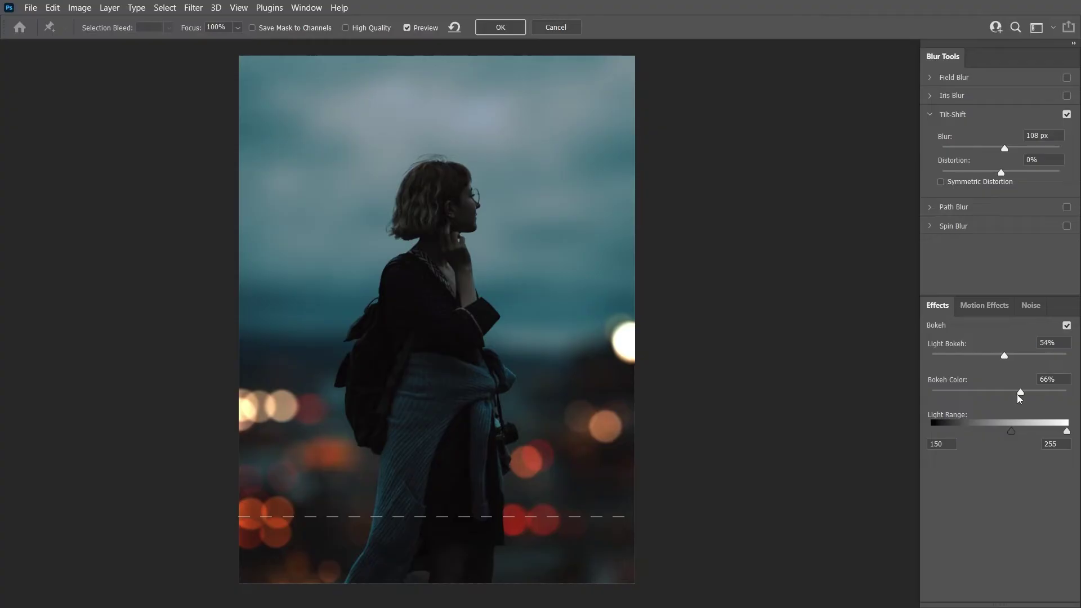
pyautogui.moveTo(1011, 432); pyautogui.dragTo(1057, 432)
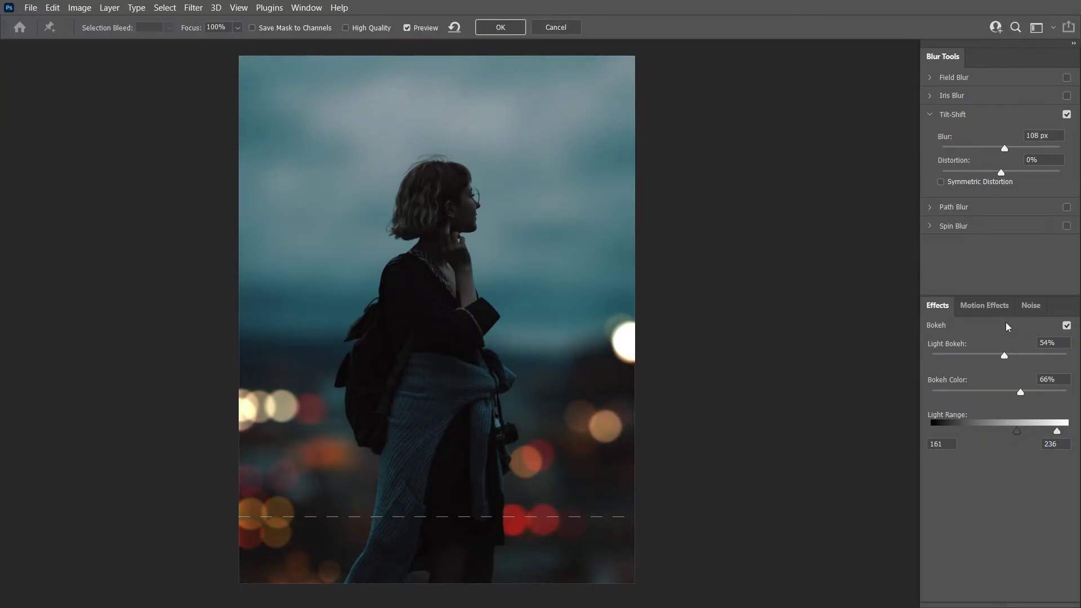
# - Compare the image with bokeh off and on, set the blur to 105 px and apply the Tilt-Shift filter
pyautogui.click(1067, 326)
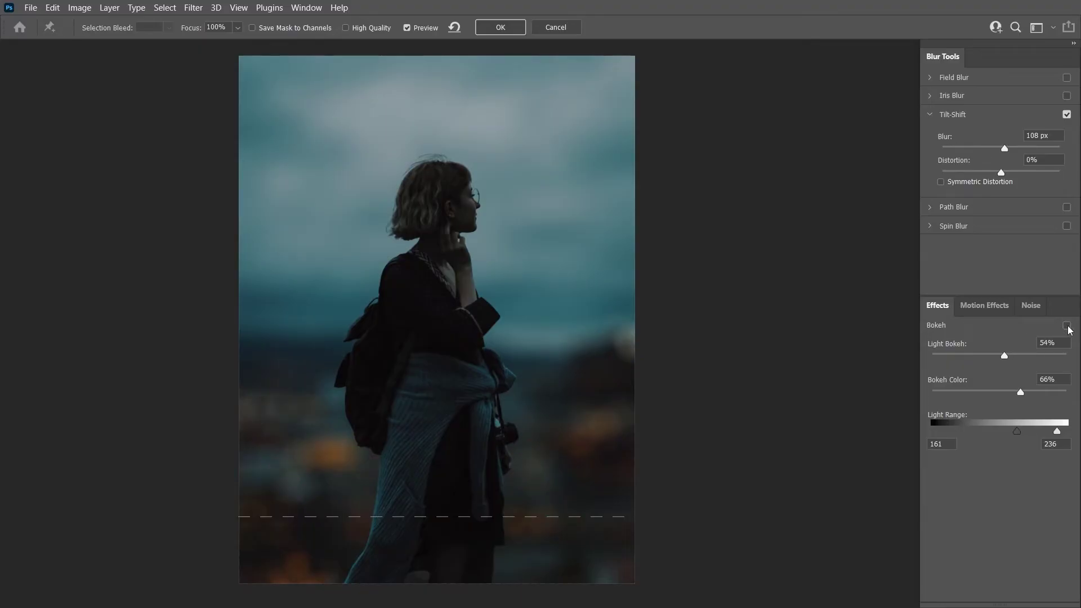
pyautogui.click(1067, 326)
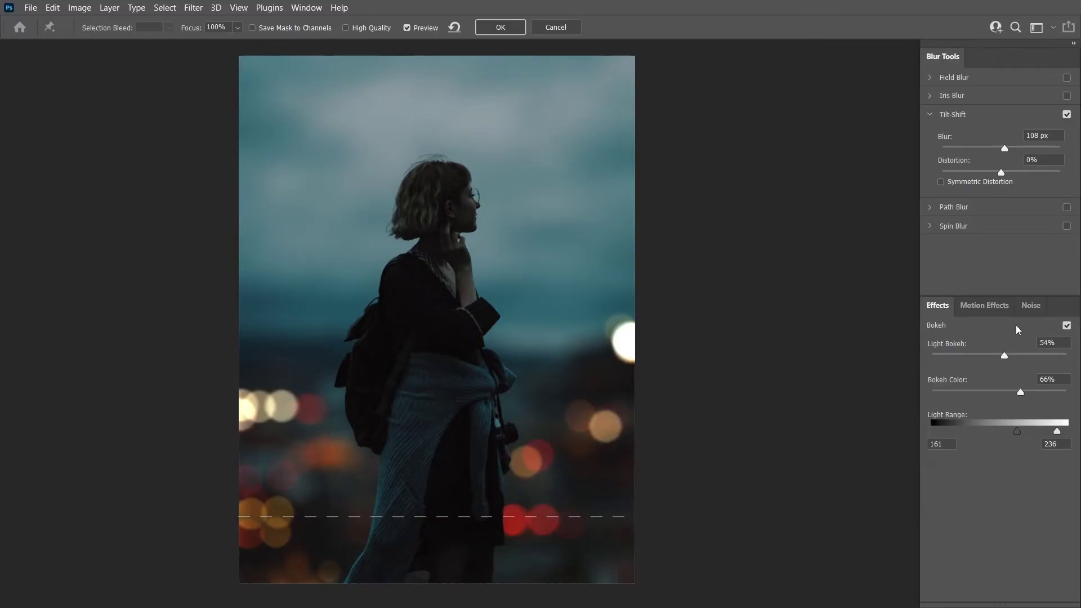
pyautogui.moveTo(1005, 149)
pyautogui.mouseDown()
pyautogui.moveTo(971, 149)
pyautogui.moveTo(1039, 155)
pyautogui.moveTo(1005, 155)
pyautogui.mouseUp()
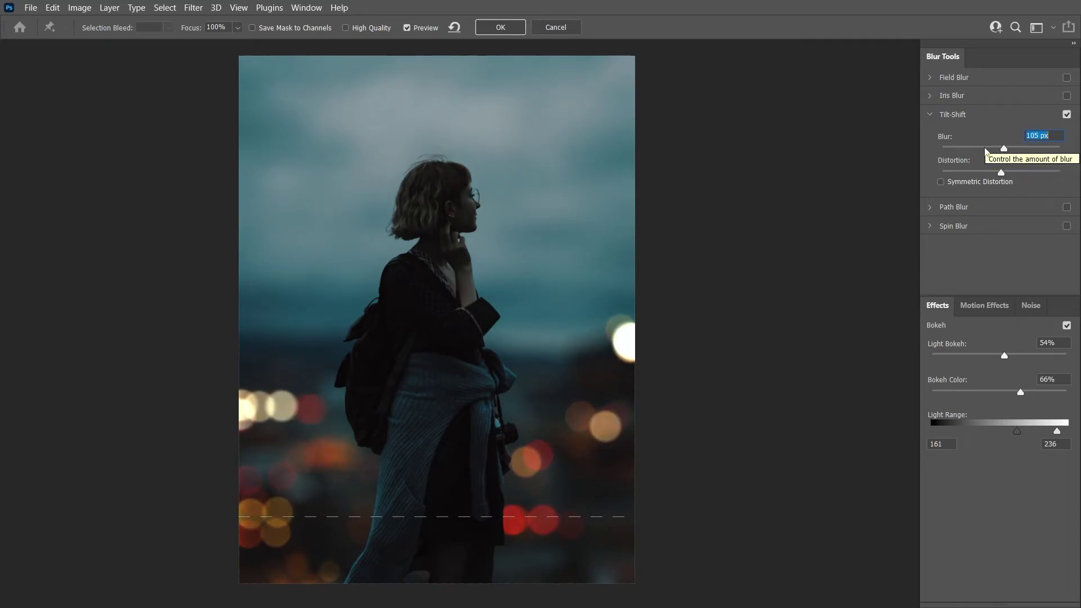
pyautogui.click(502, 27)
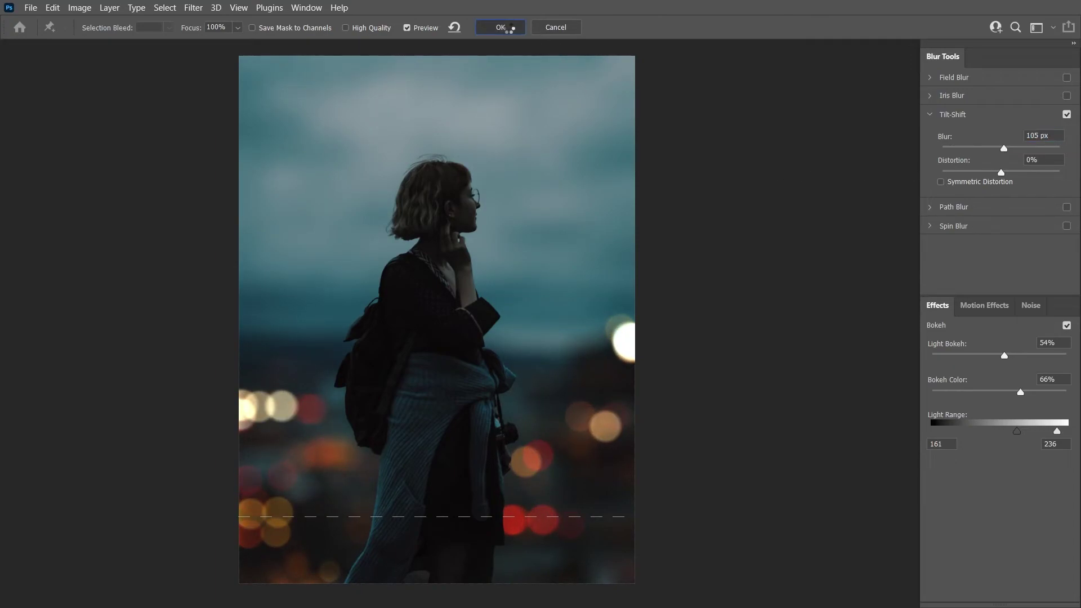